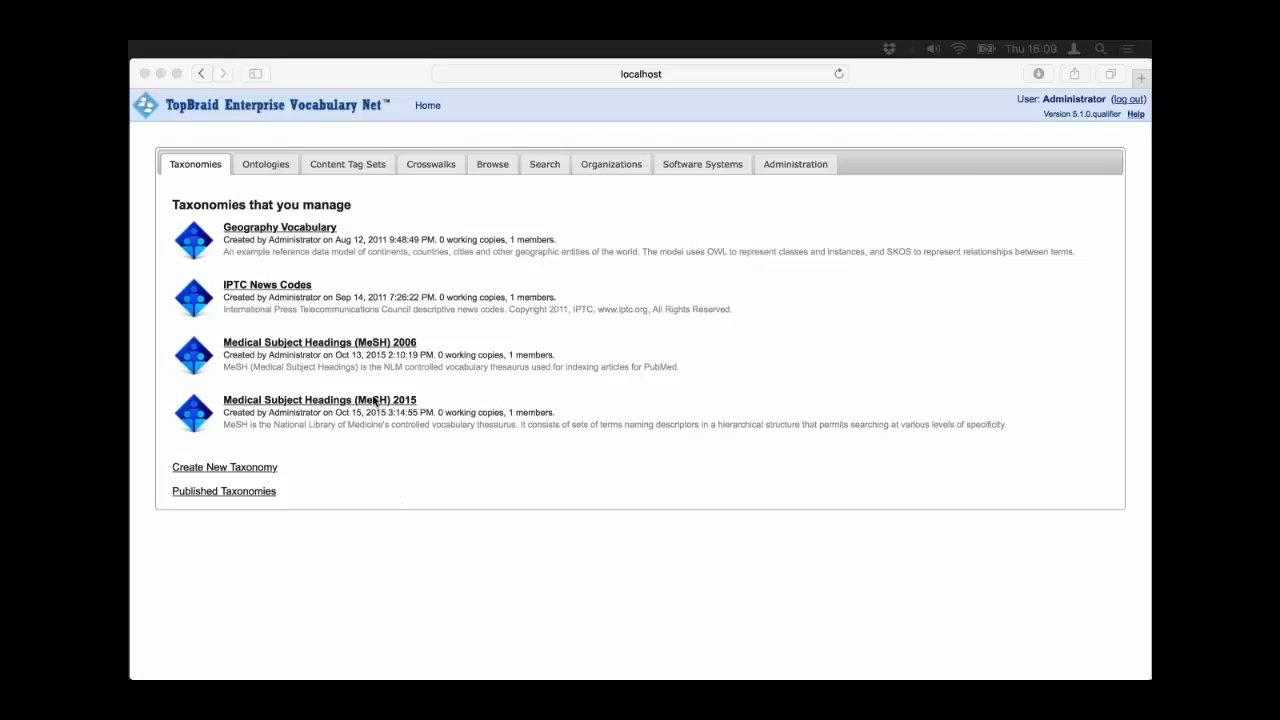
- Open the production copy of the Medical Subject Headings (MeSH) 2015 taxonomy in the editor
left_click(449, 398)
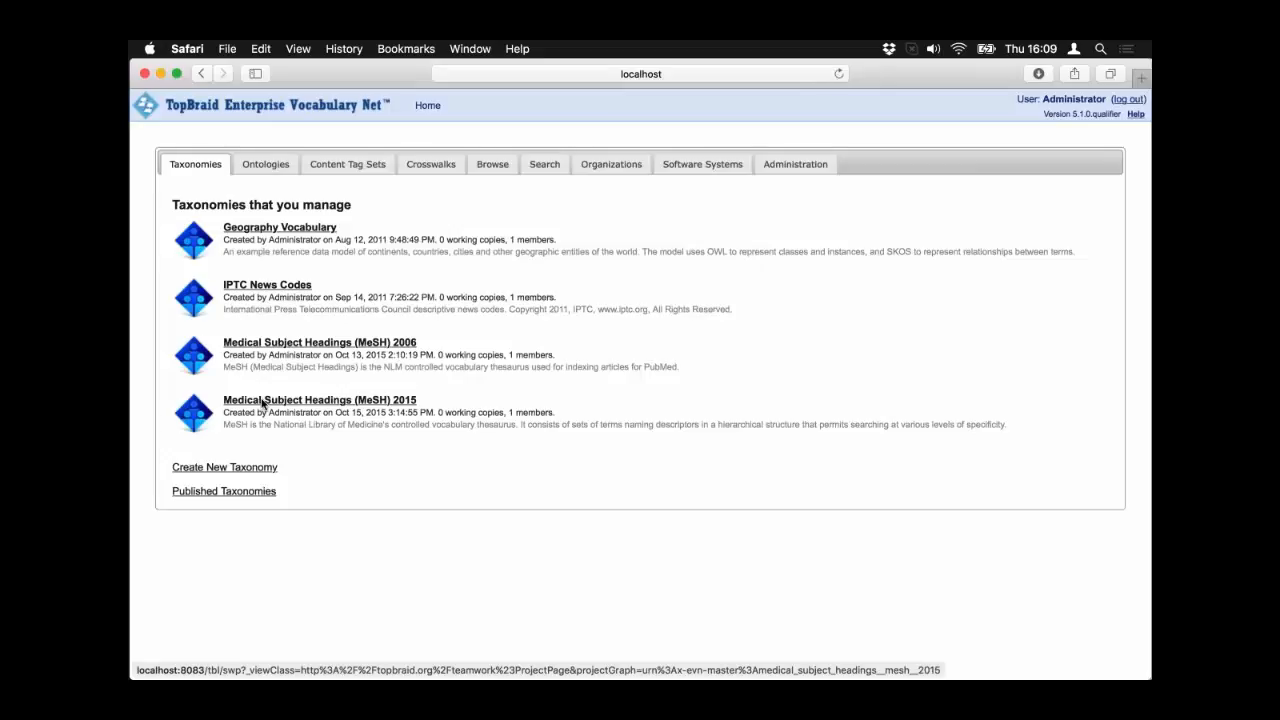
left_click(263, 401)
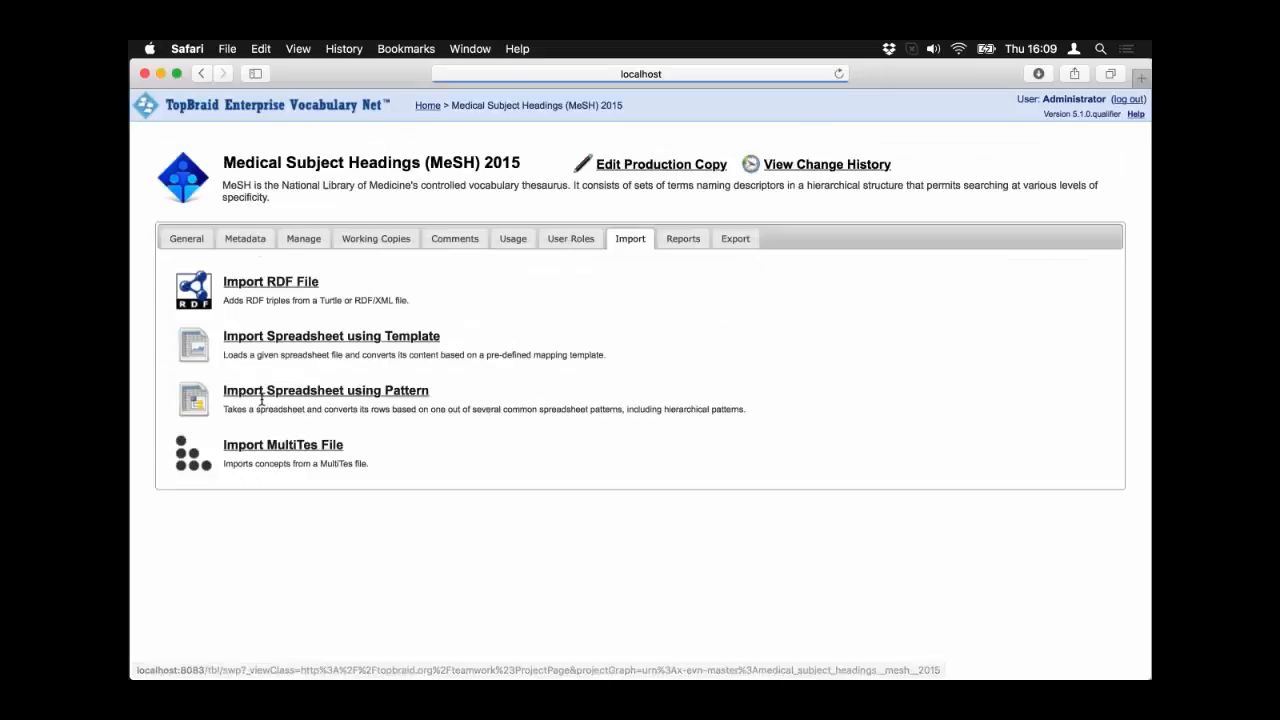
left_click(622, 167)
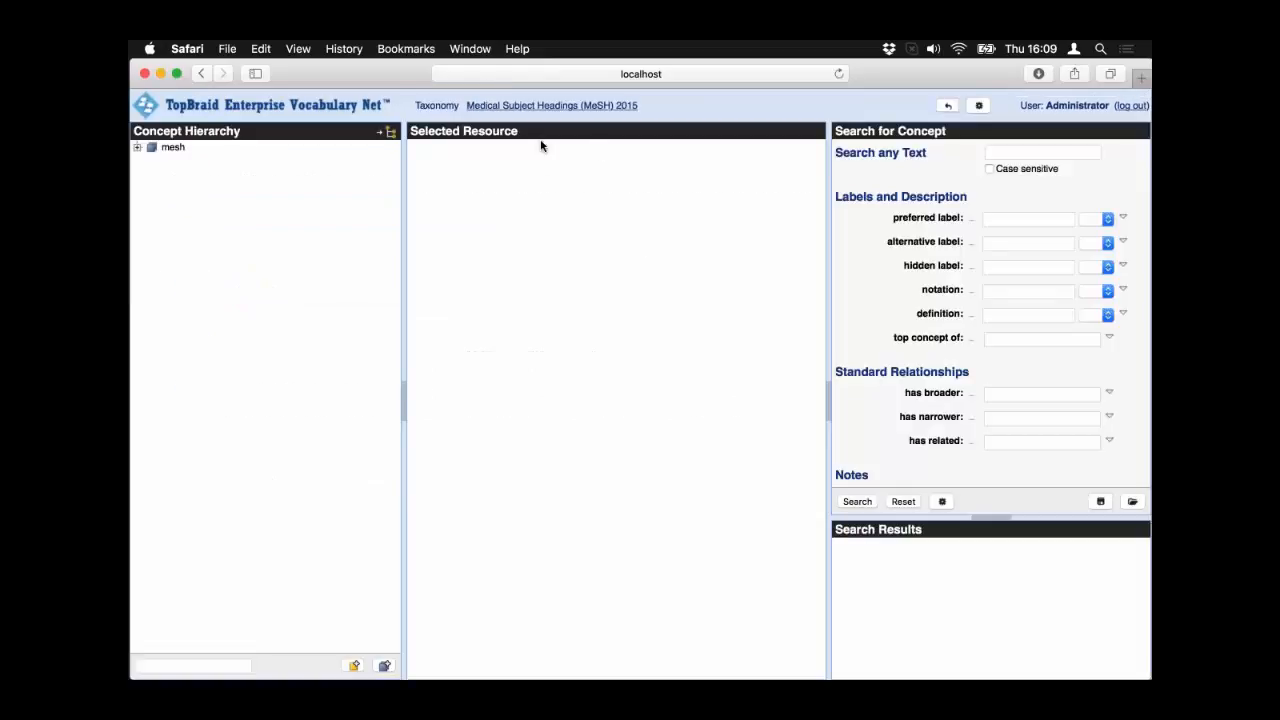
- Expand the mesh scheme in the concept hierarchy and look through its top-level concepts
left_click(137, 148)
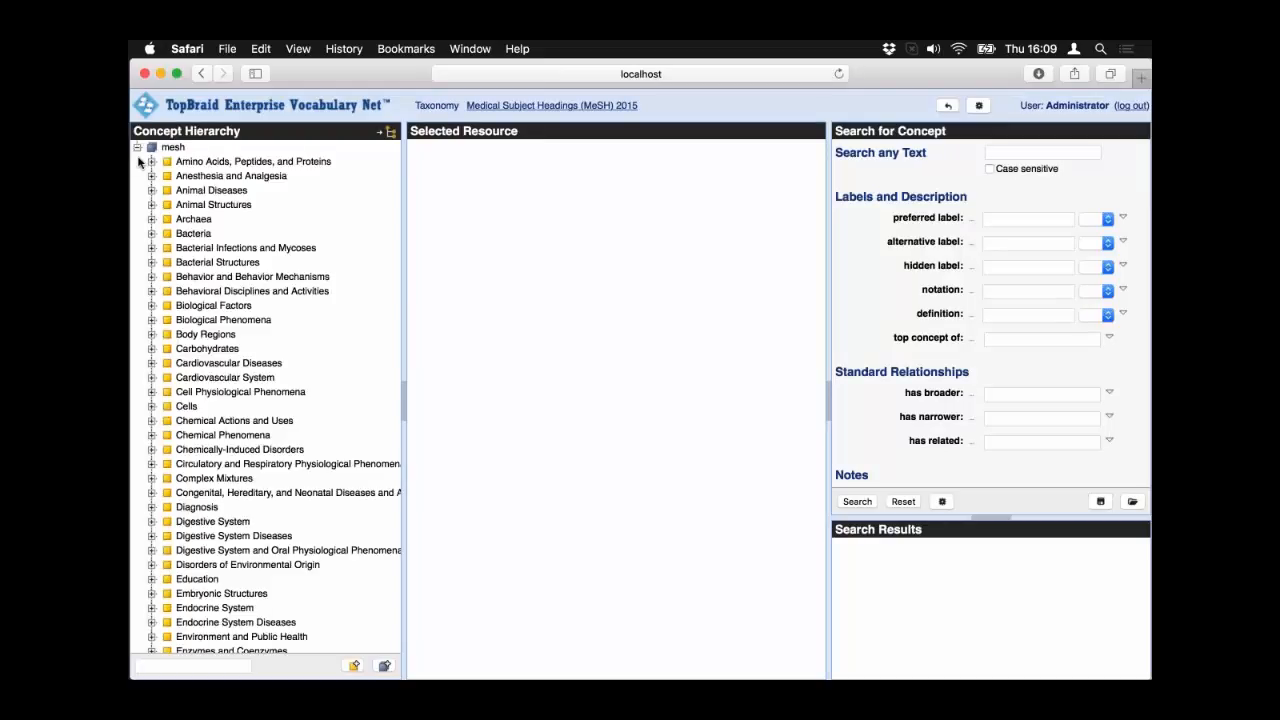
scroll(209, 263, "down", 1)
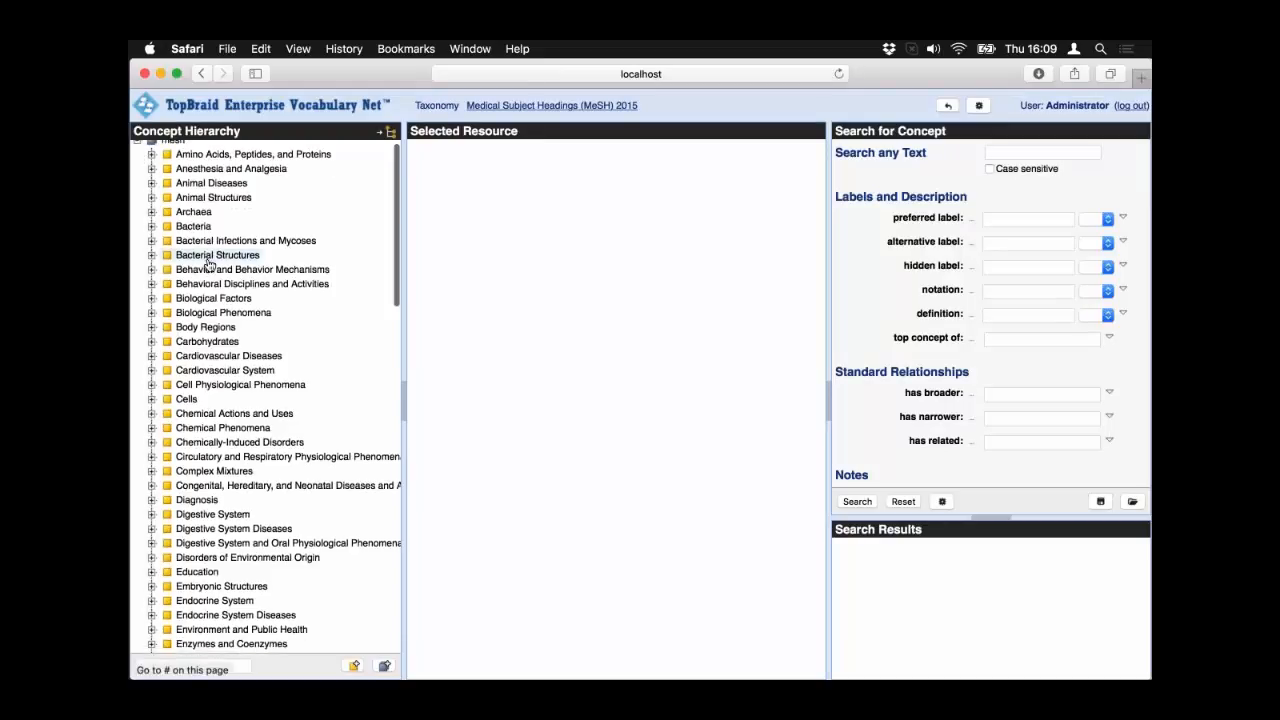
scroll(209, 263, "down", 3)
scroll(209, 263, "down", 18)
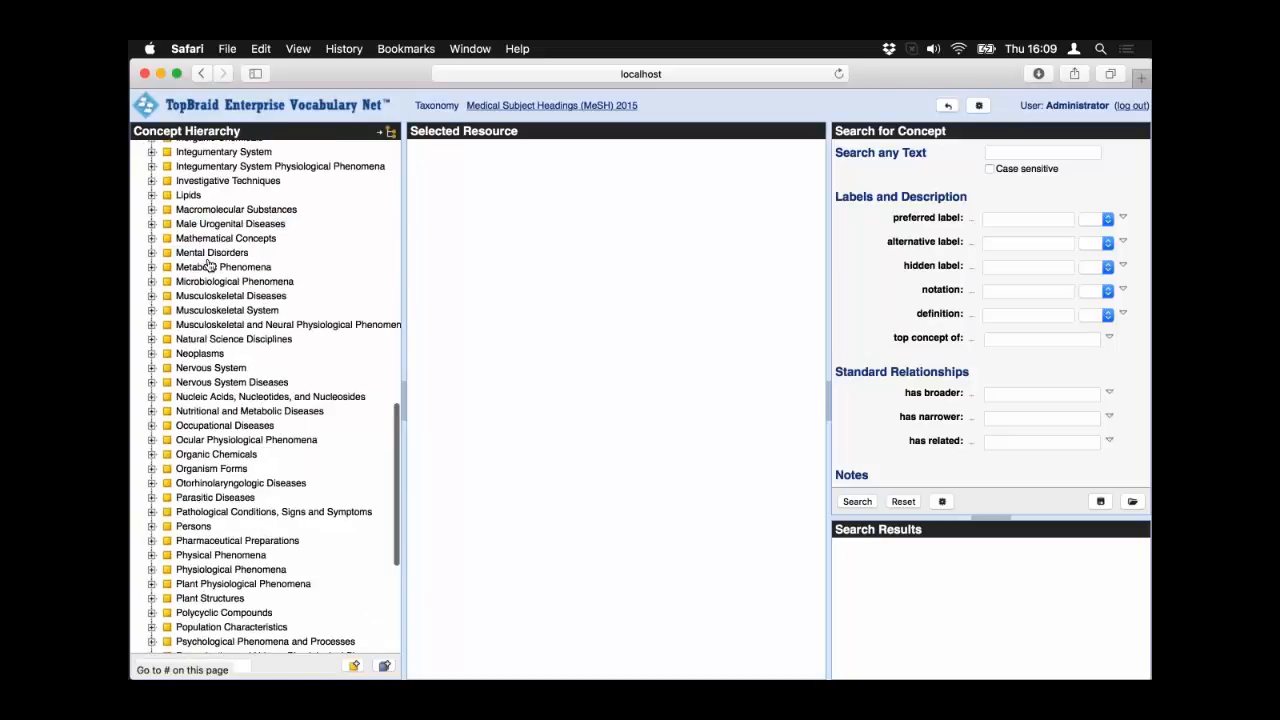
scroll(209, 263, "up", 20)
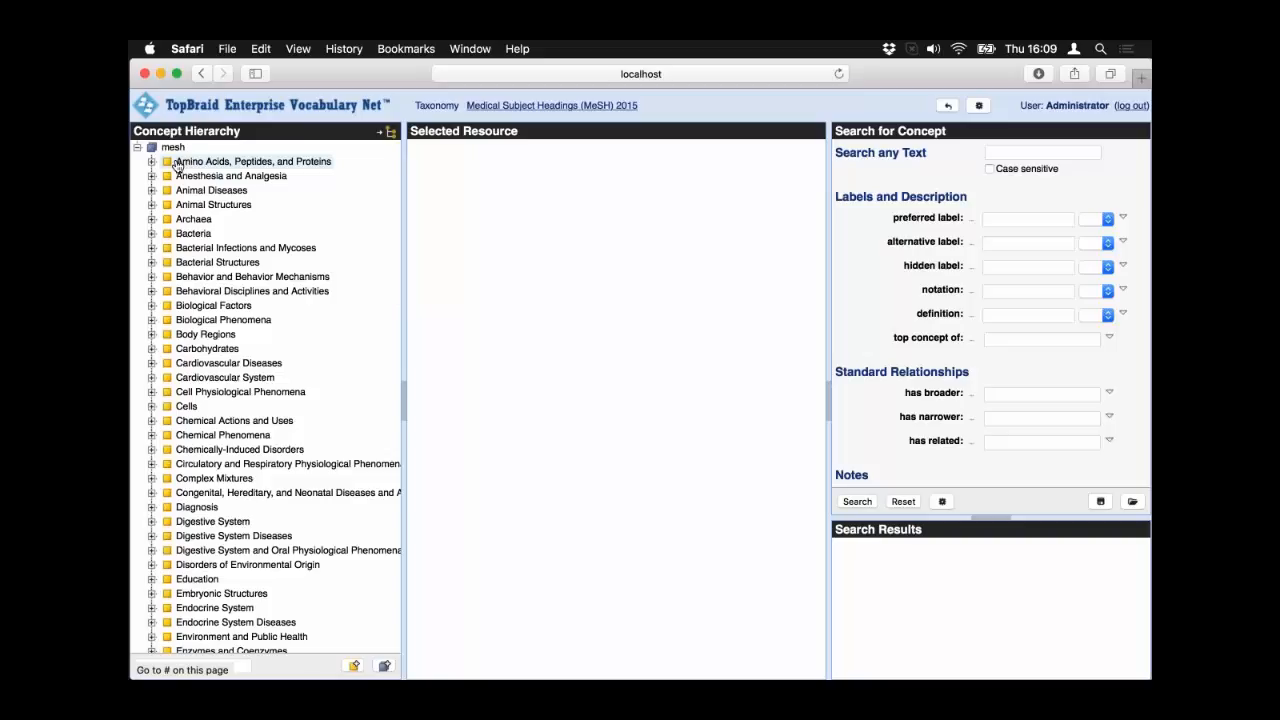
- Expand Amino Acids, Peptides, and Proteins down through Amino Acids to Alanine, and view the details of the Mimosine concept
left_click(152, 162)
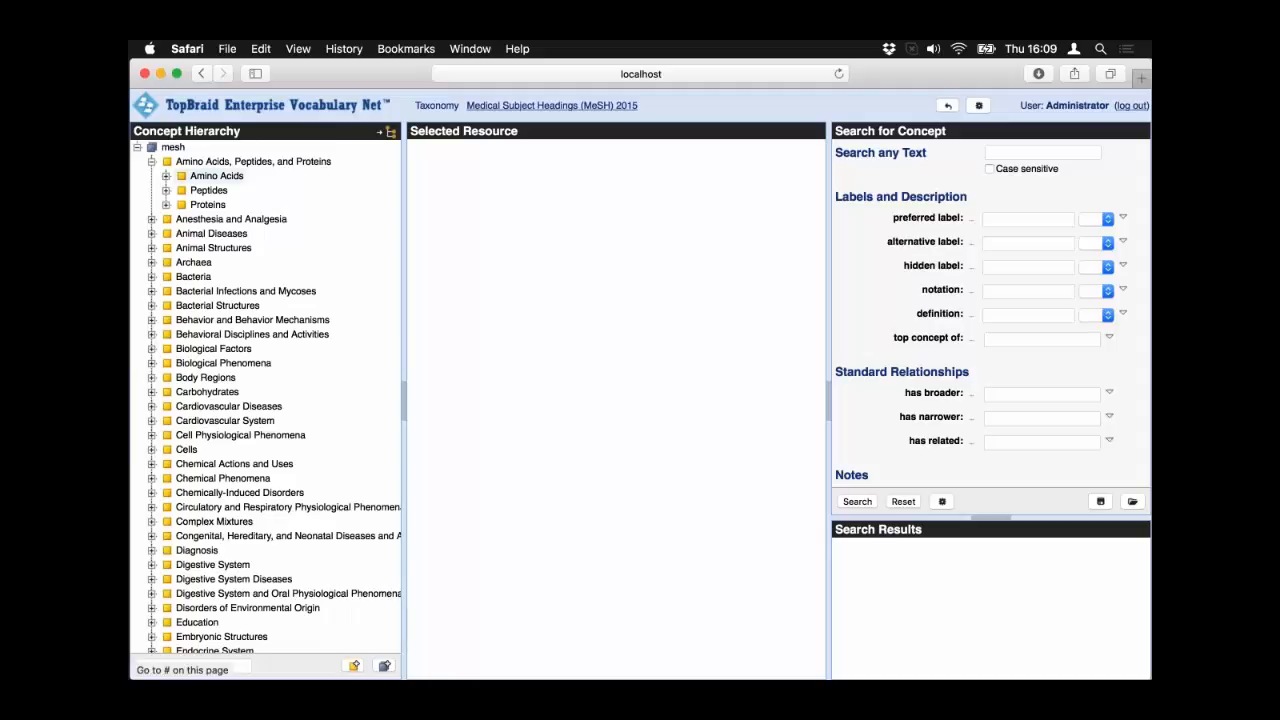
left_click(166, 176)
left_click(181, 190)
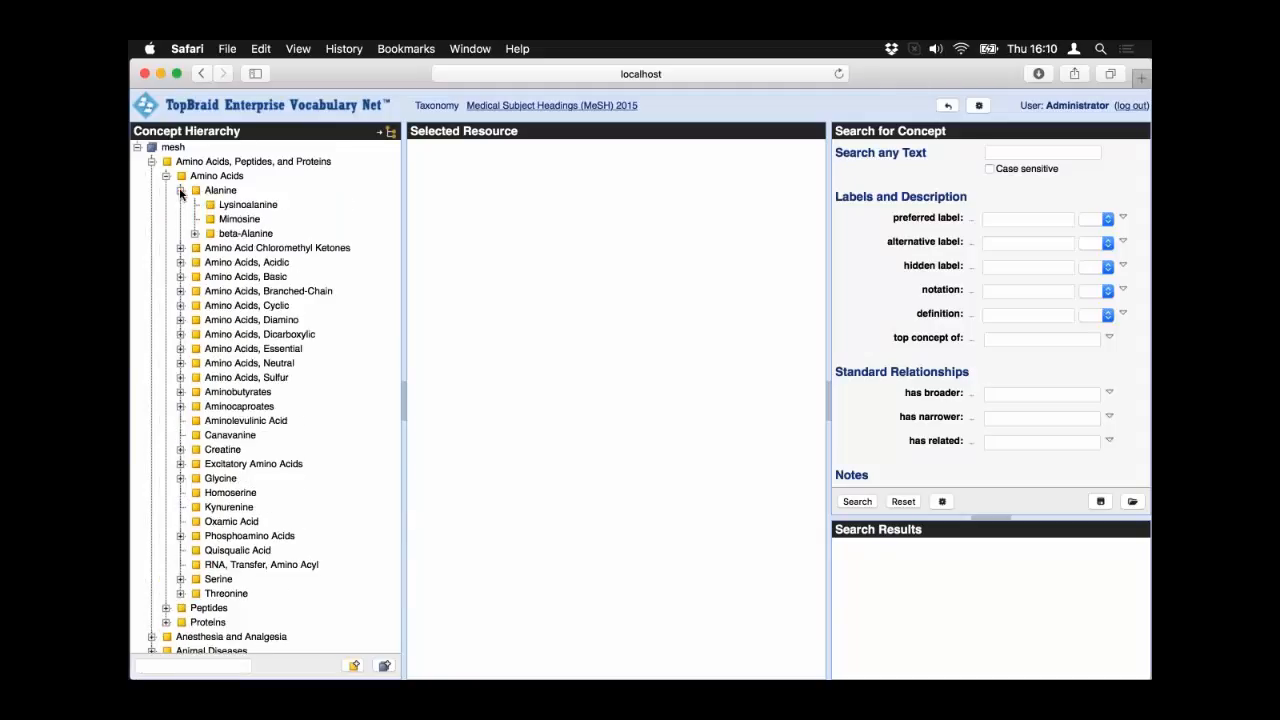
left_click(231, 220)
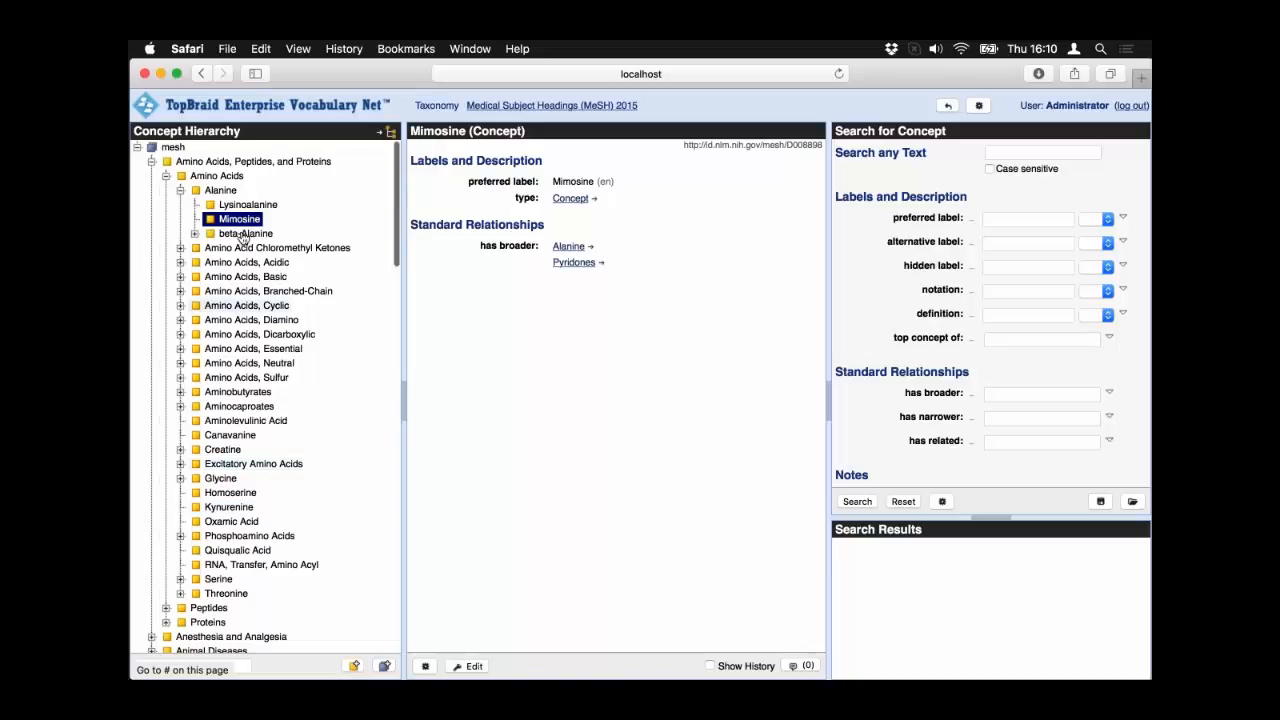
scroll(230, 382, "down", 3)
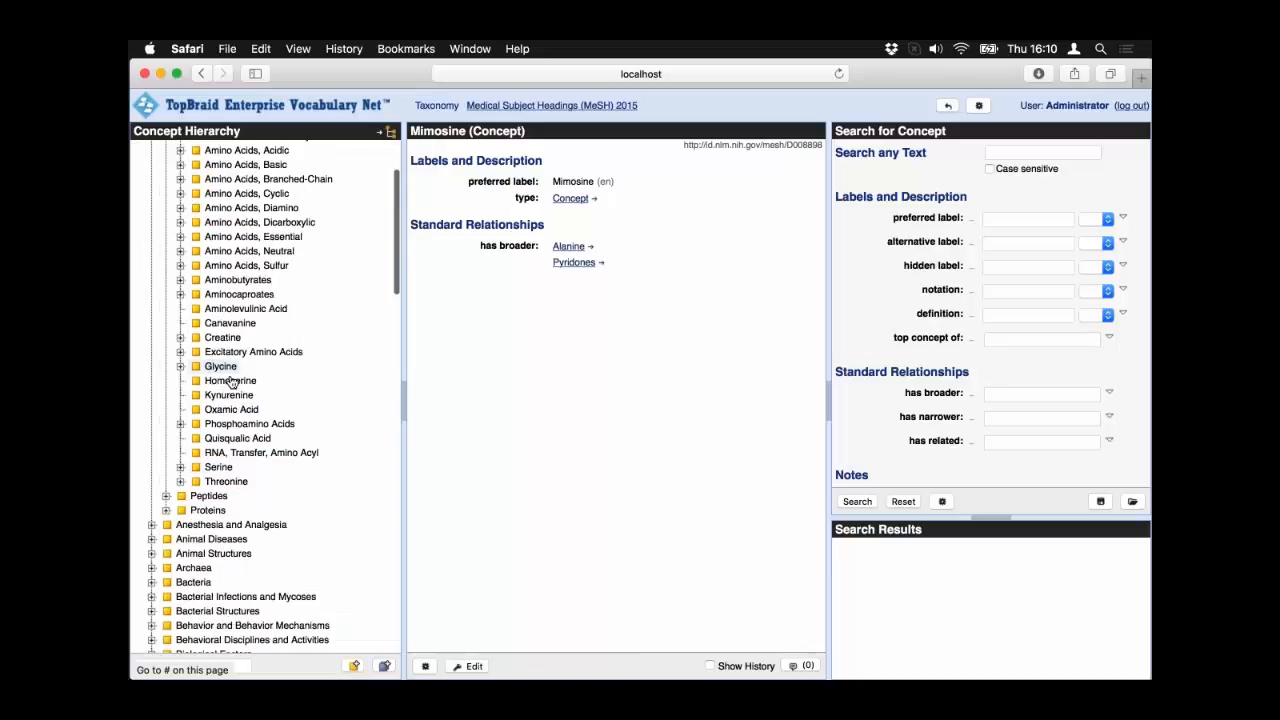
scroll(228, 260, "up", 3)
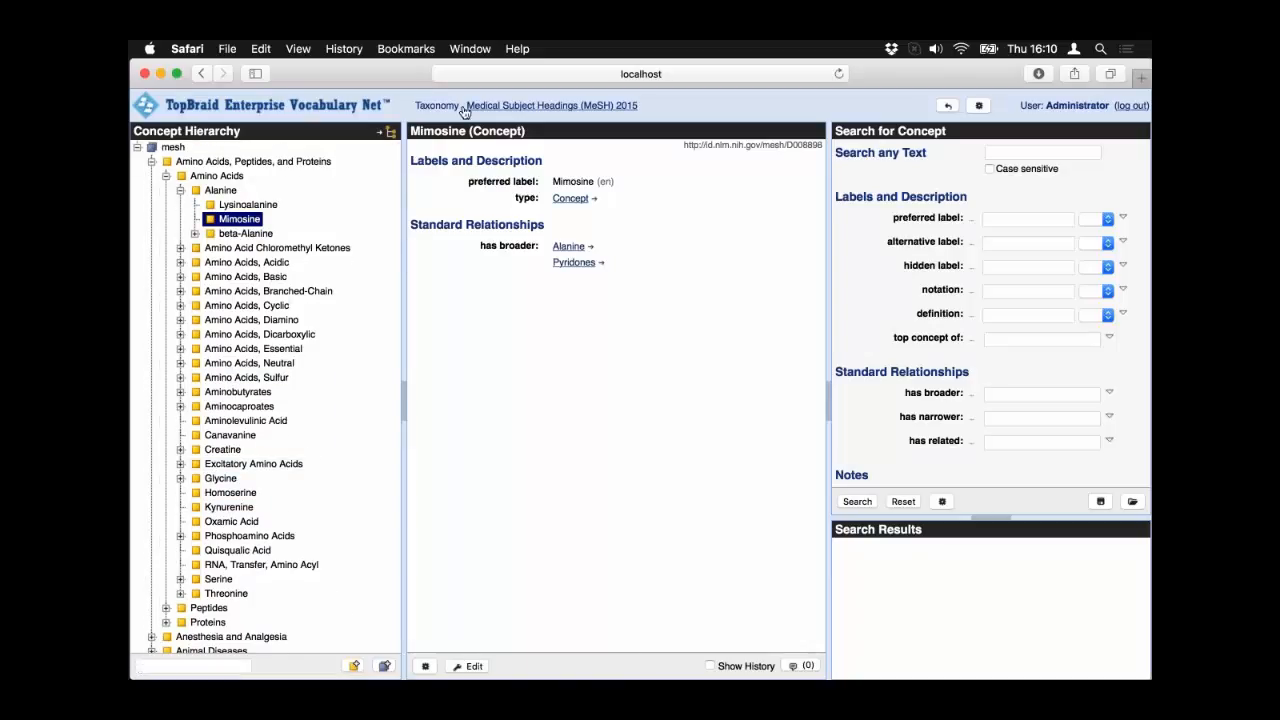
- Return to the home page and open the production copy of the content tag set TReC (1000 Documents) in the tagger
left_click(366, 108)
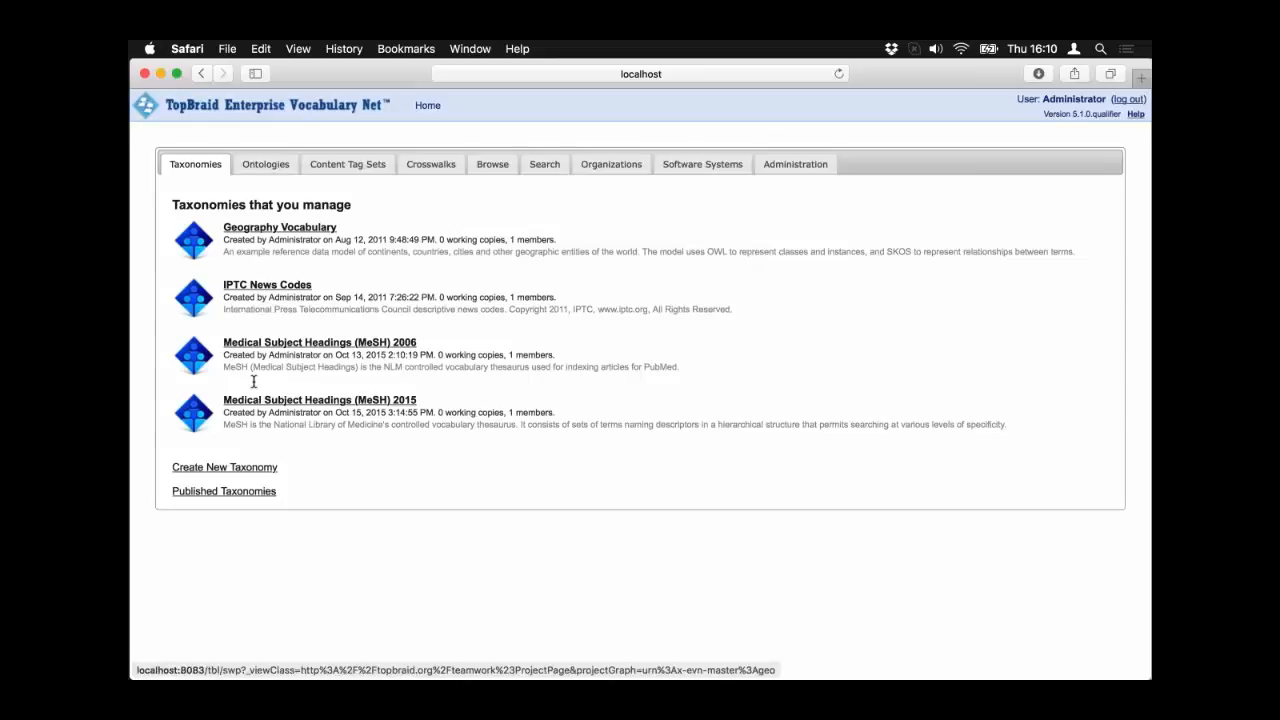
left_click(253, 165)
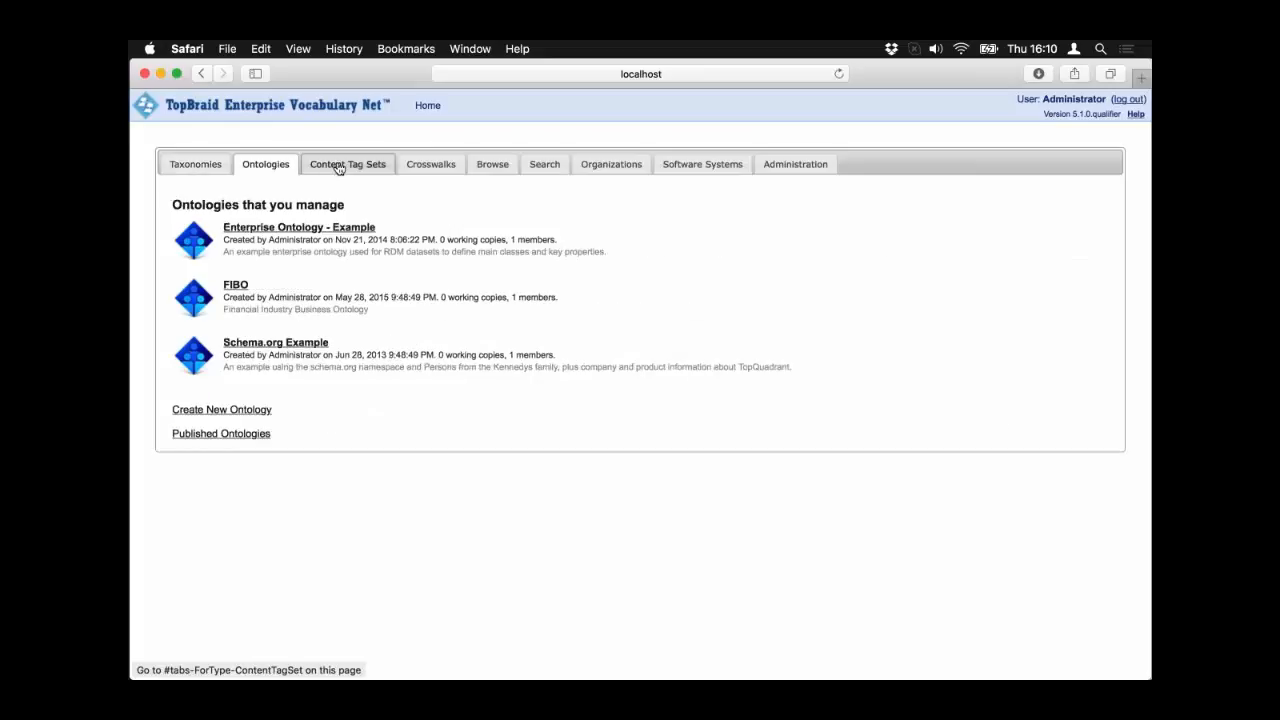
left_click(338, 166)
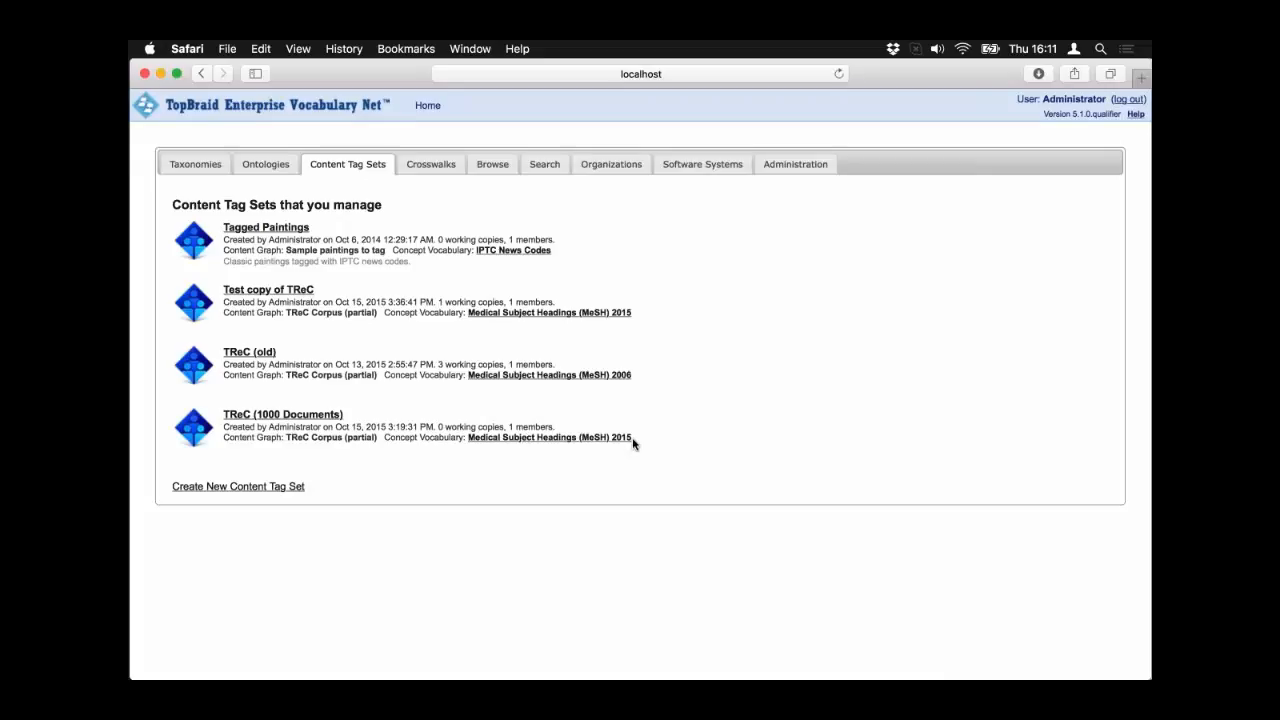
left_click(297, 416)
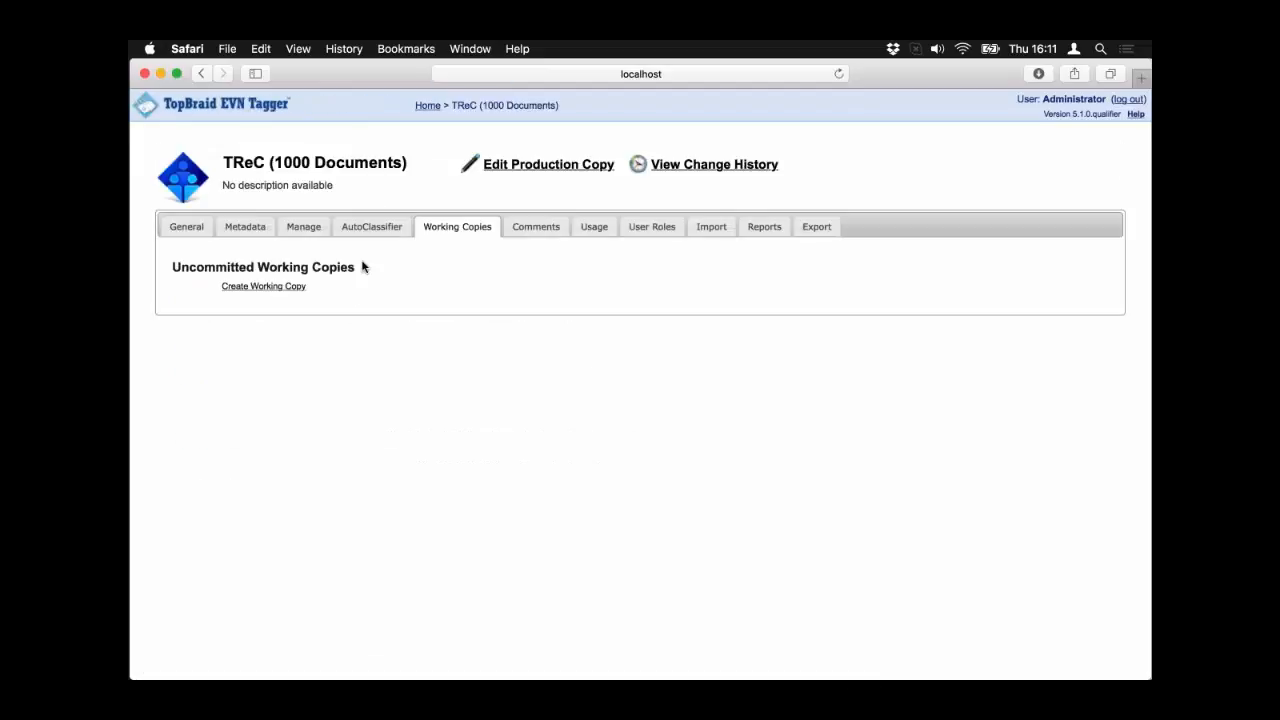
left_click(518, 166)
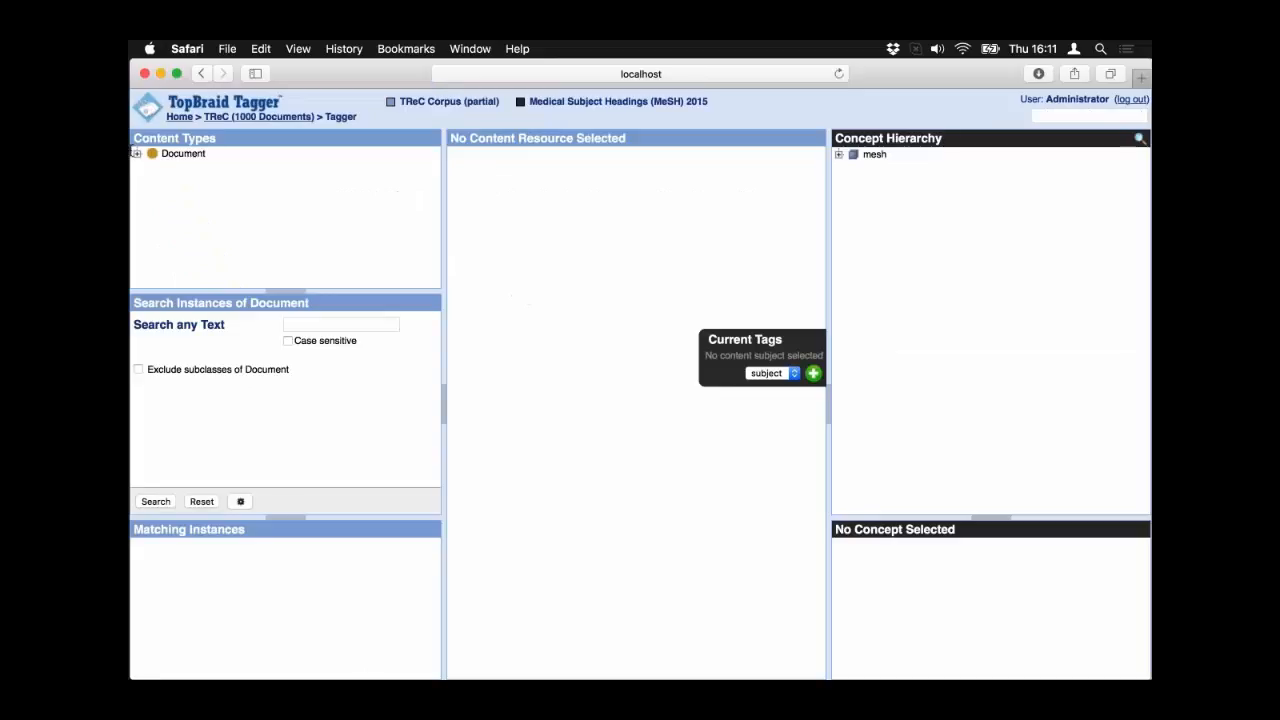
- Search for all Clinical Trial documents and open "Antibiotic prophylaxis in intraoral wounds"
left_click(137, 153)
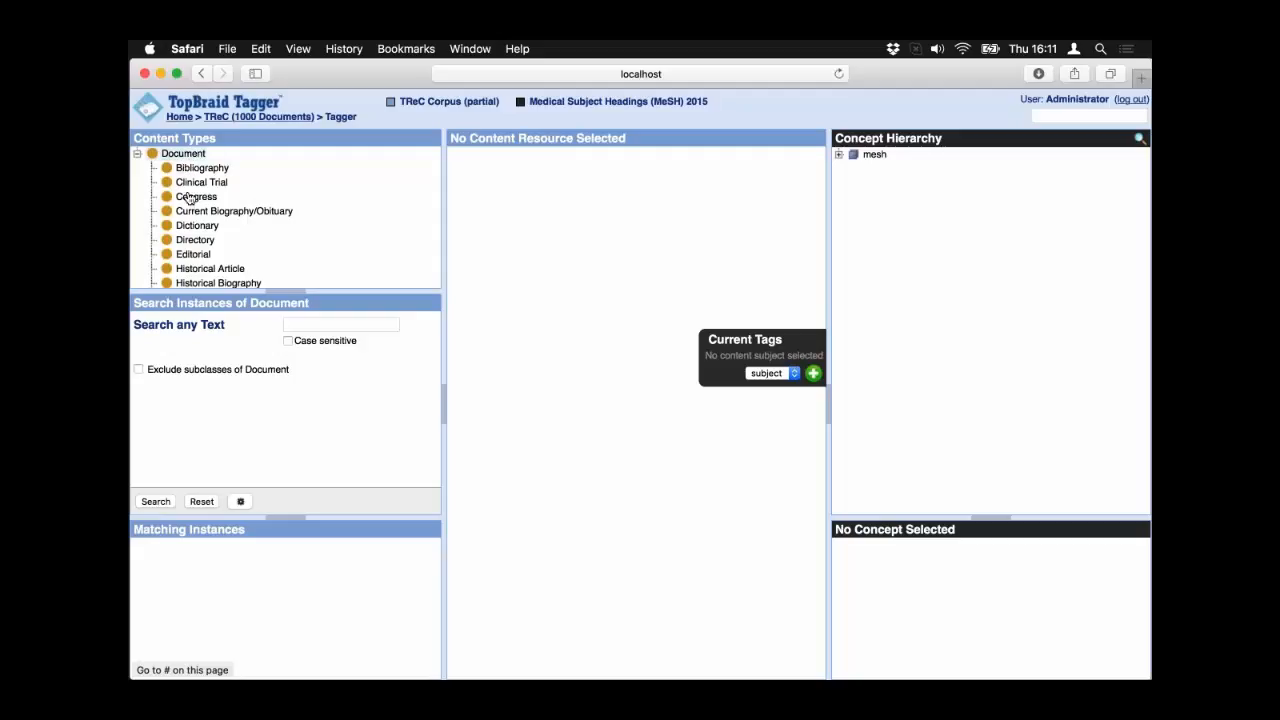
scroll(170, 205, "down", 3)
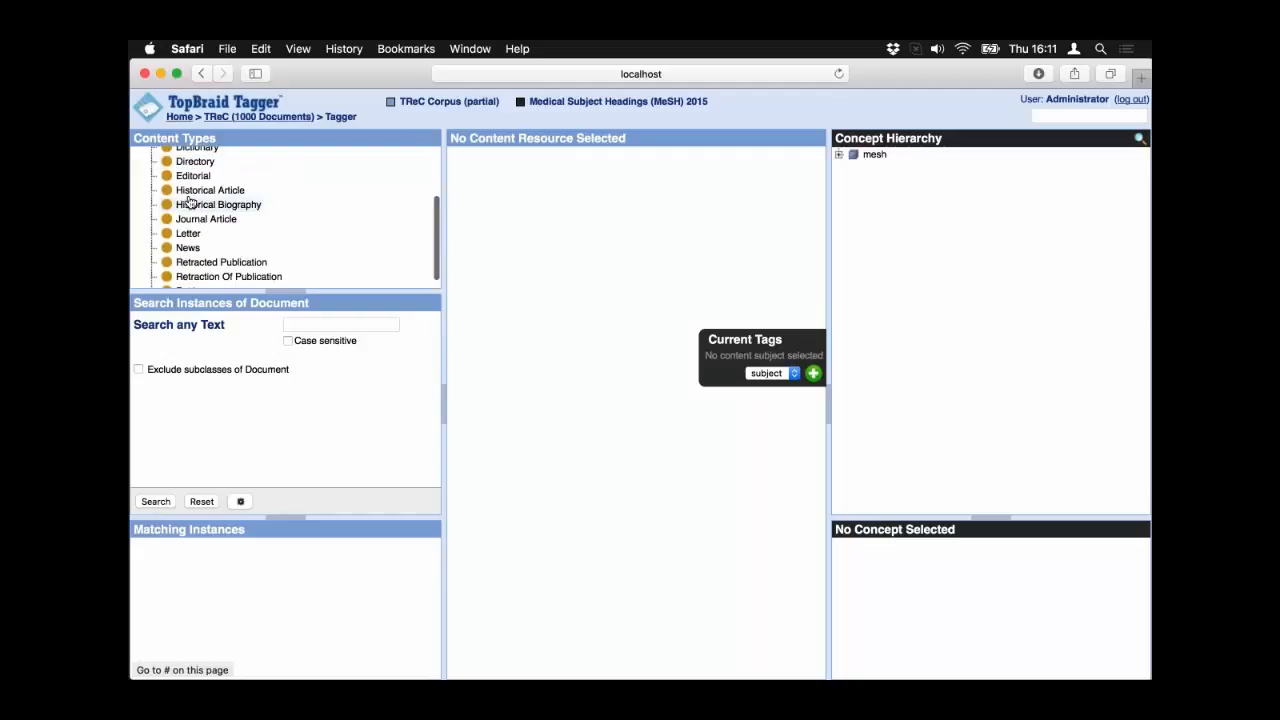
scroll(175, 208, "up", 3)
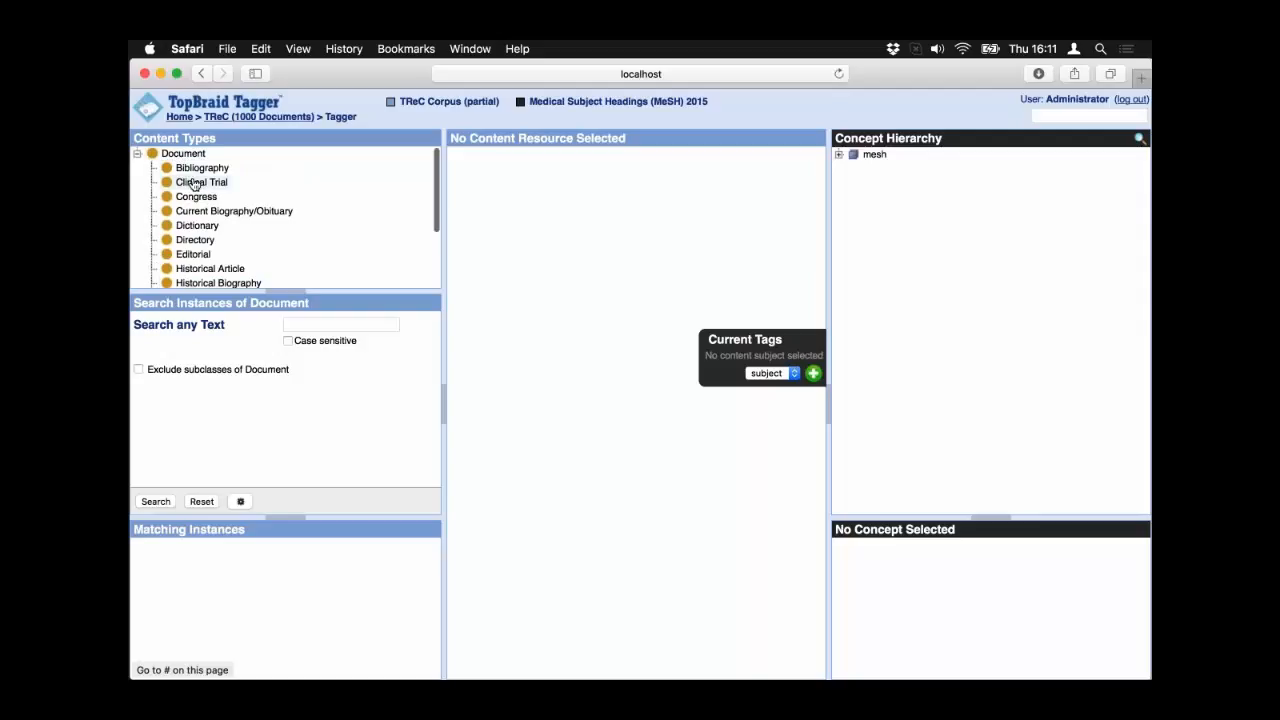
left_click(195, 183)
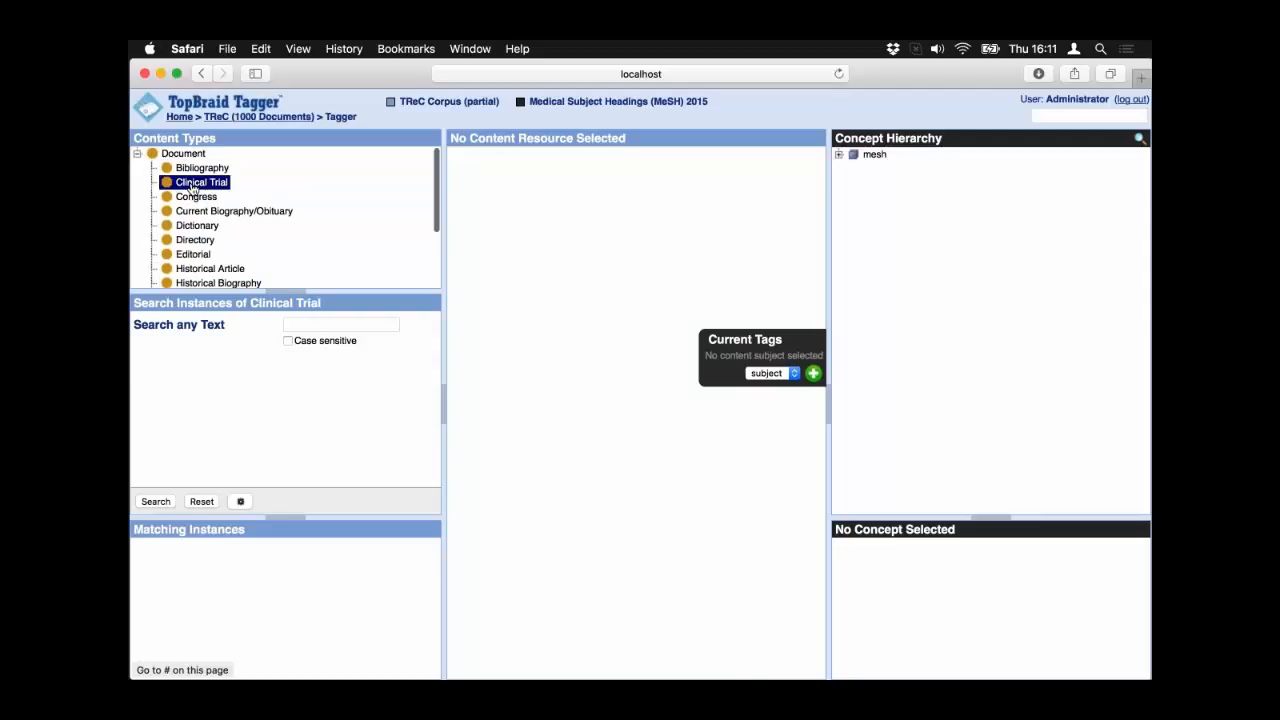
left_click(155, 501)
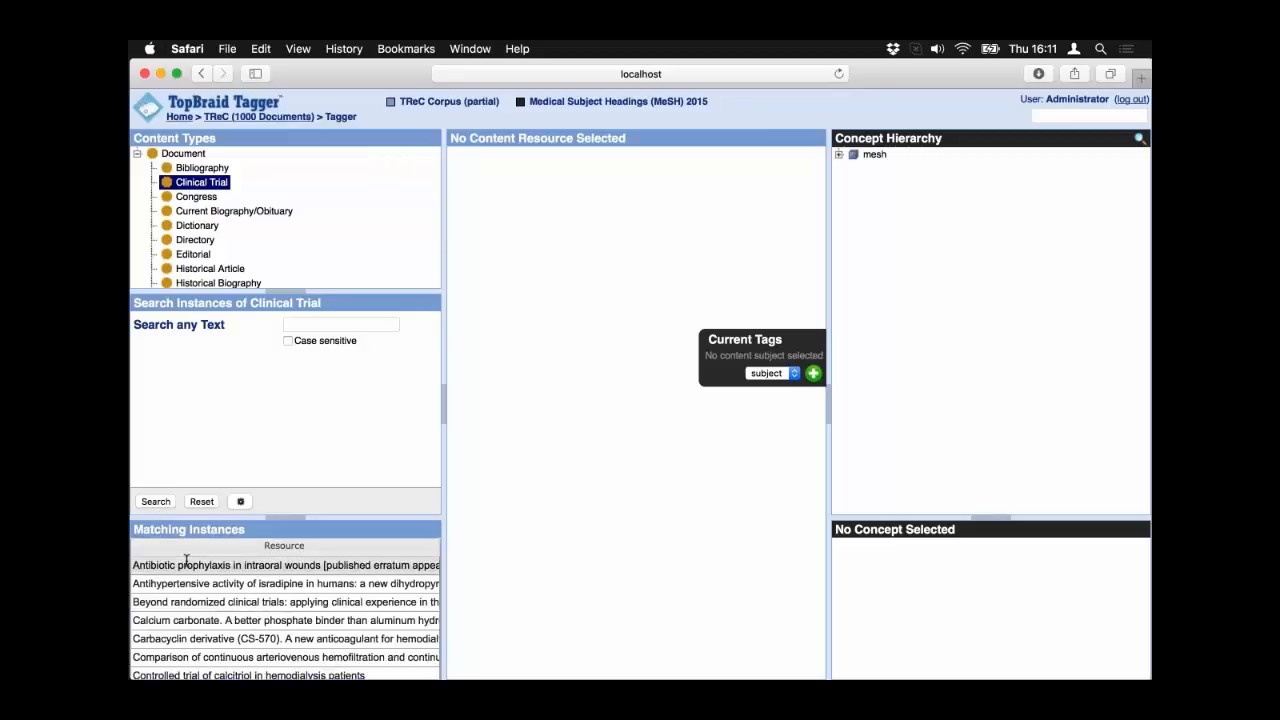
scroll(185, 560, "up", 1)
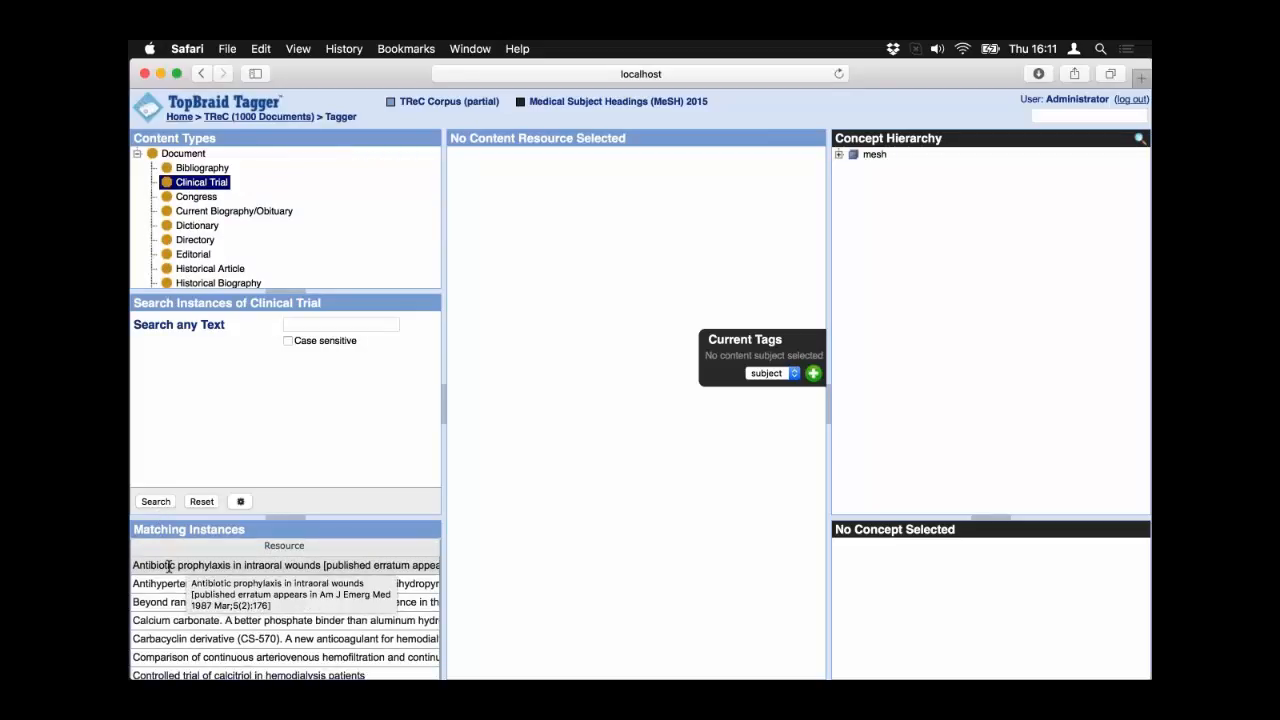
left_click(168, 566)
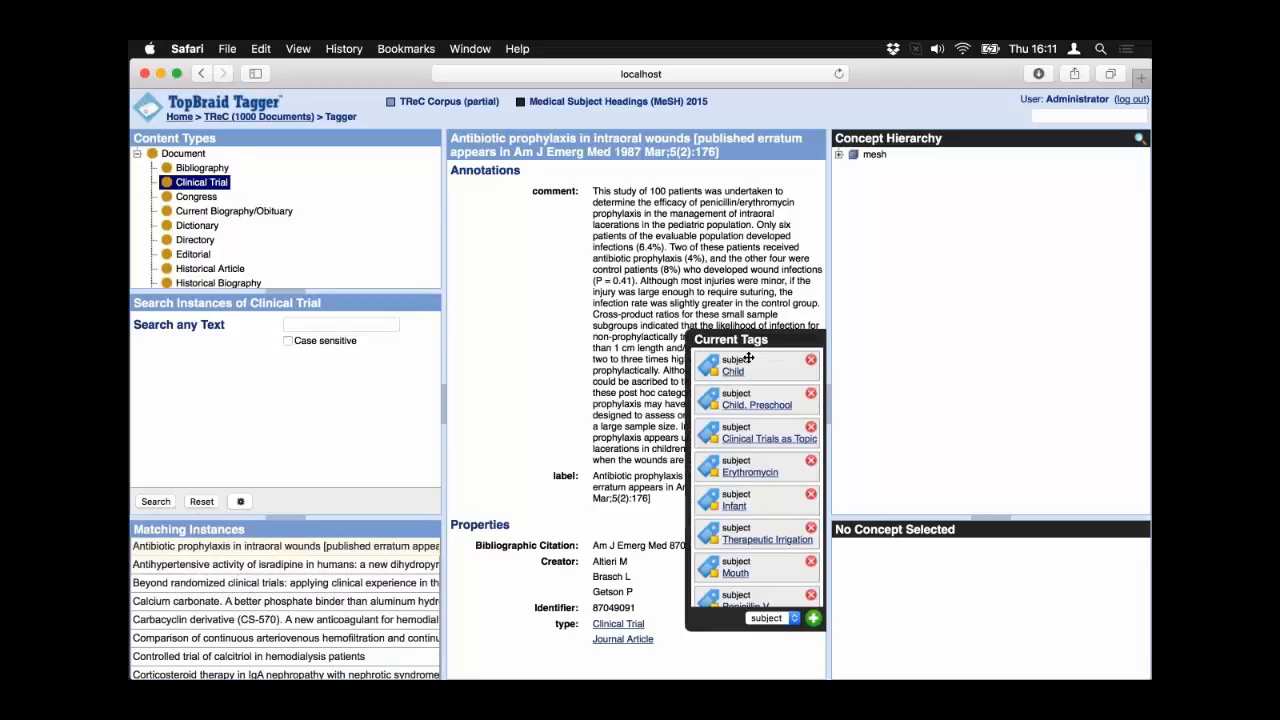
- Move the Current Tags box slightly lower and examine the document's comment text
left_click_drag(748, 344, 749, 372)
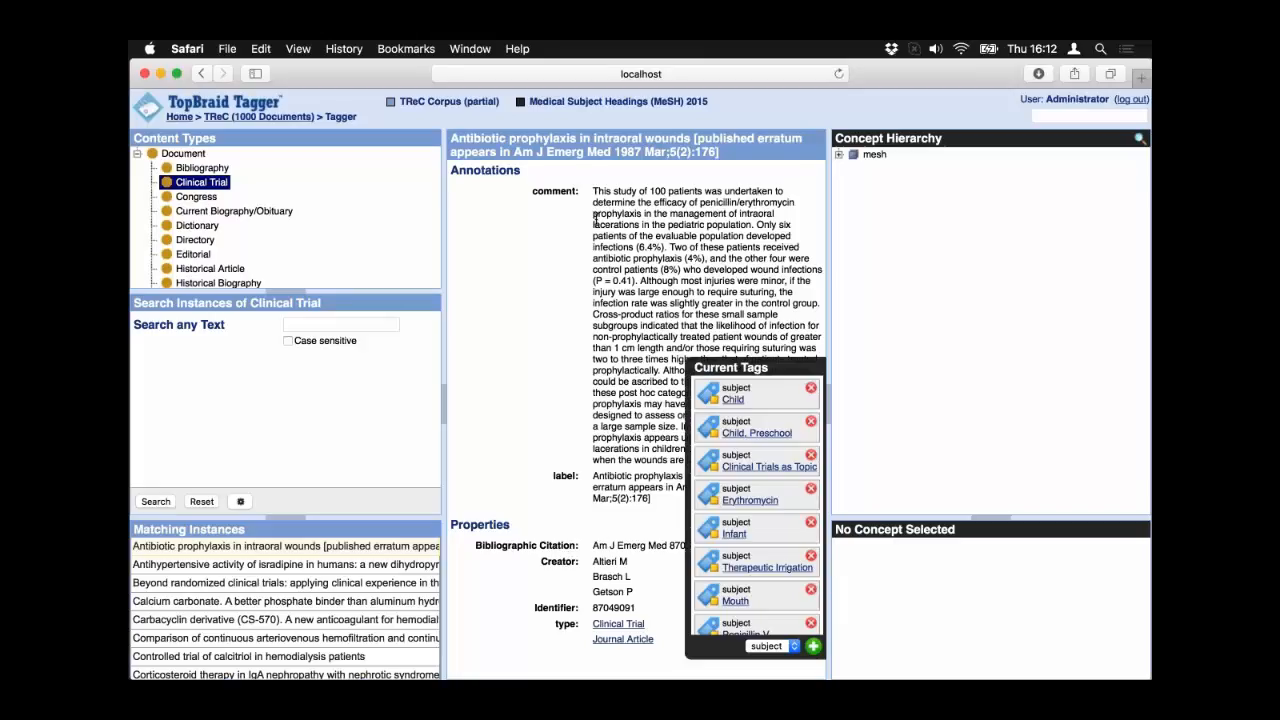
left_click_drag(593, 191, 668, 460)
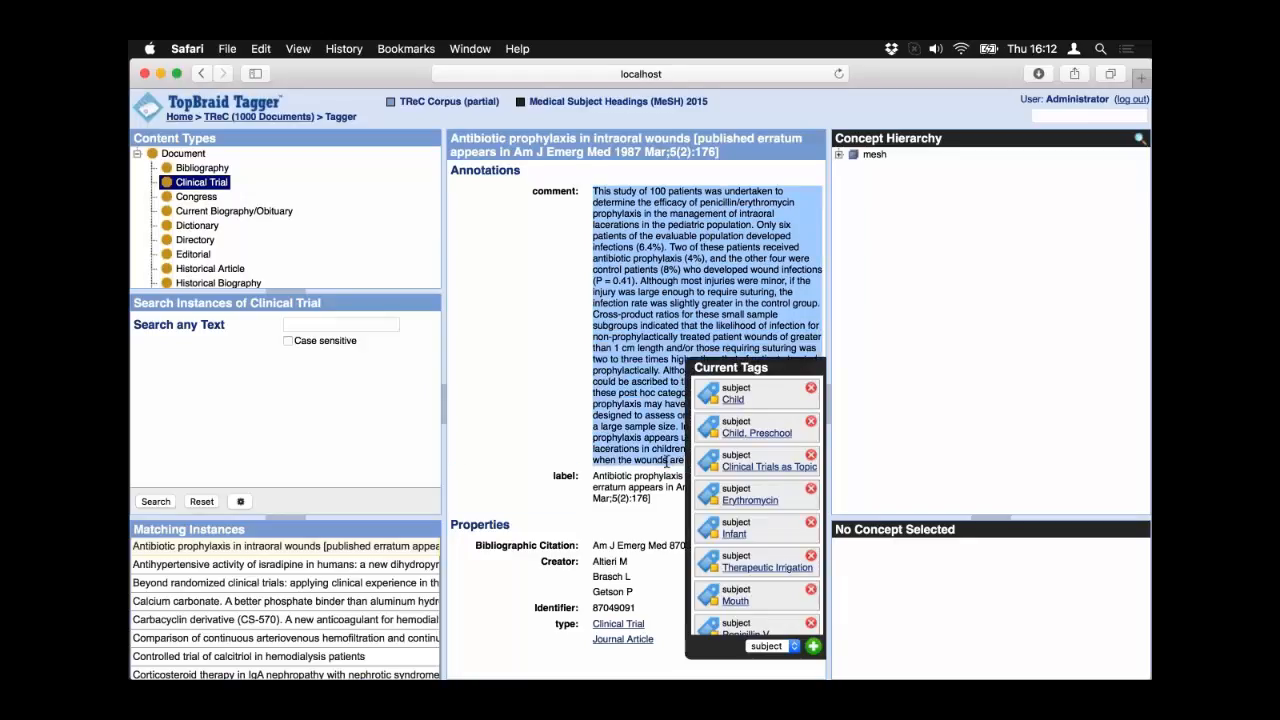
left_click(666, 461)
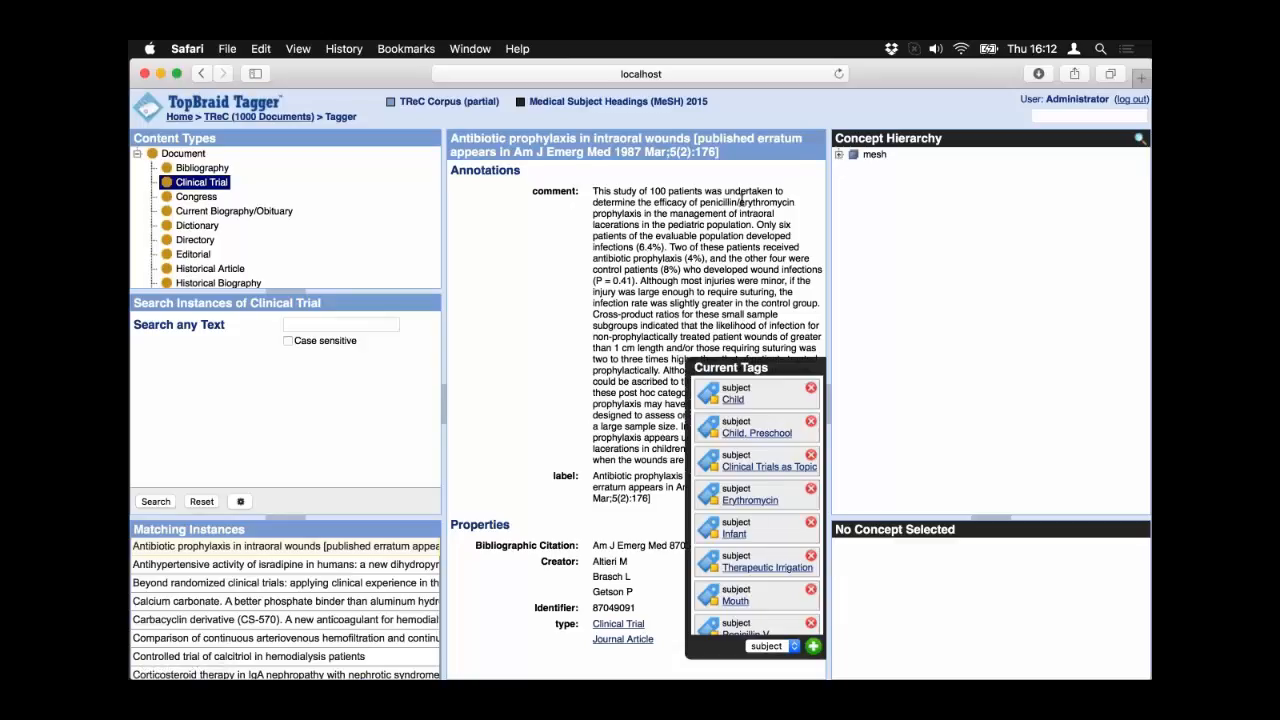
- Expand the mesh concept hierarchy, select and expand Bacteria, and enlarge the area showing the concept's details
left_click(839, 156)
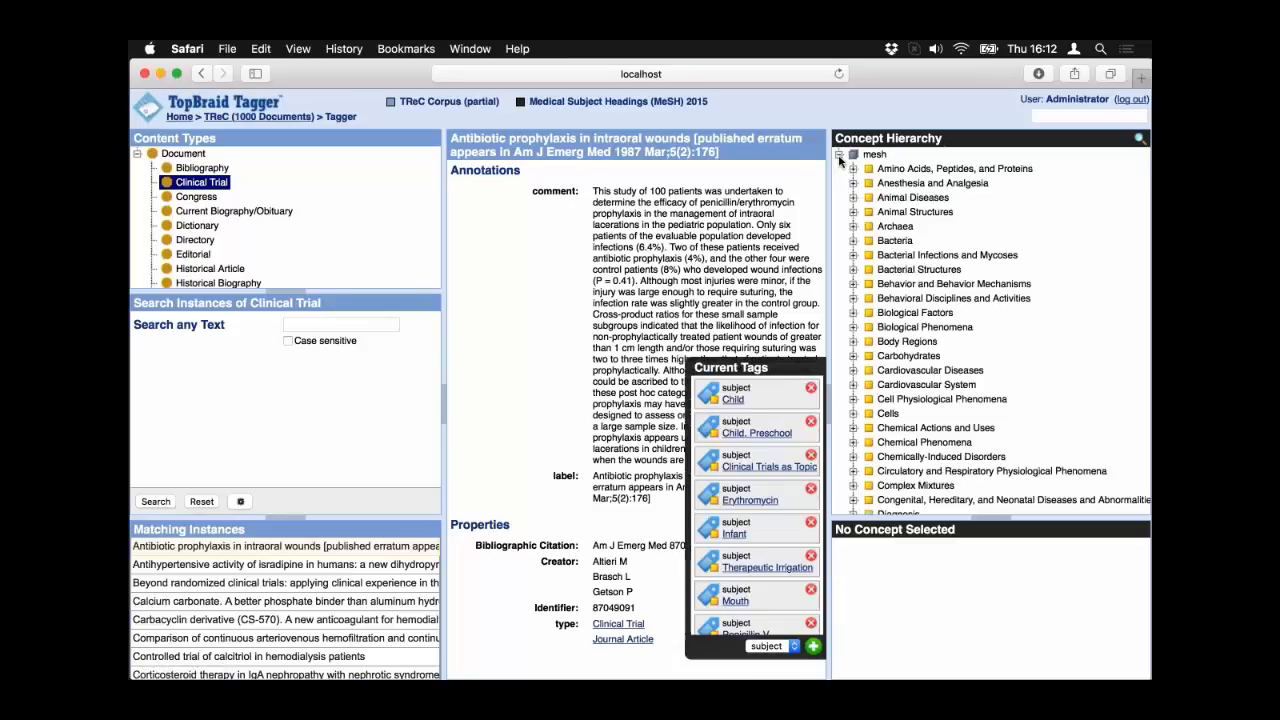
left_click(896, 241)
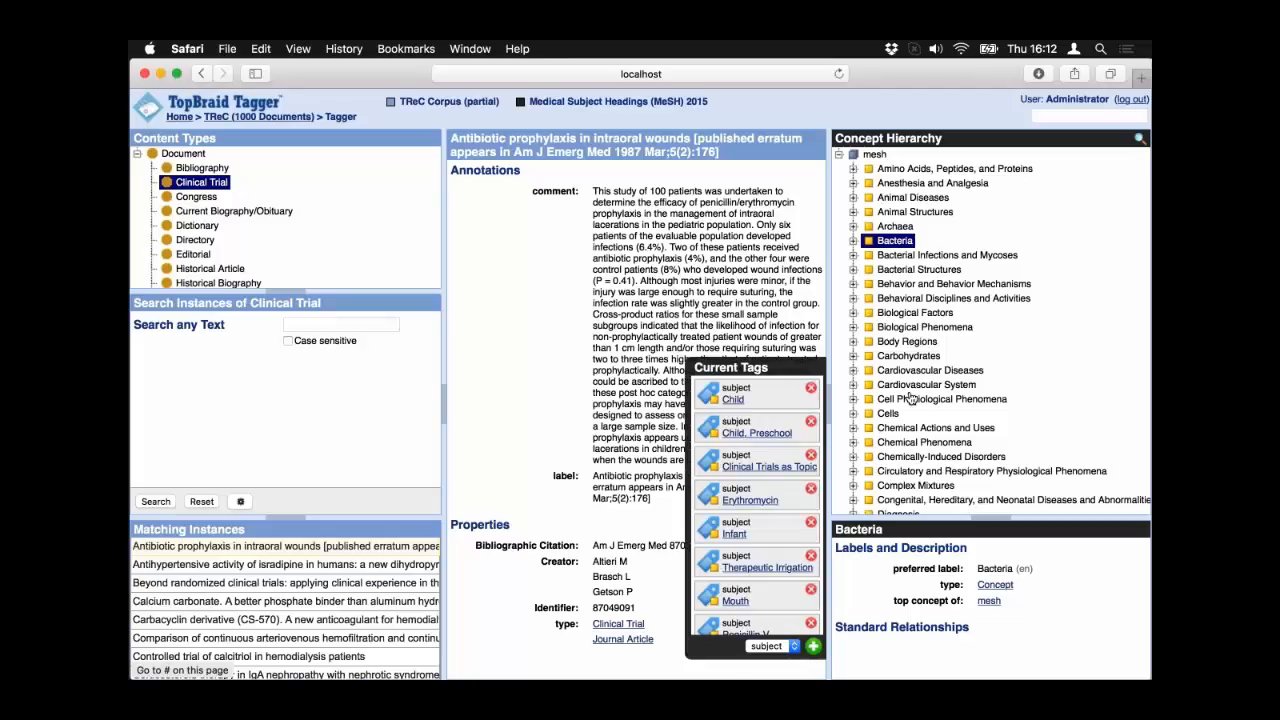
left_click(890, 212)
left_click(893, 227)
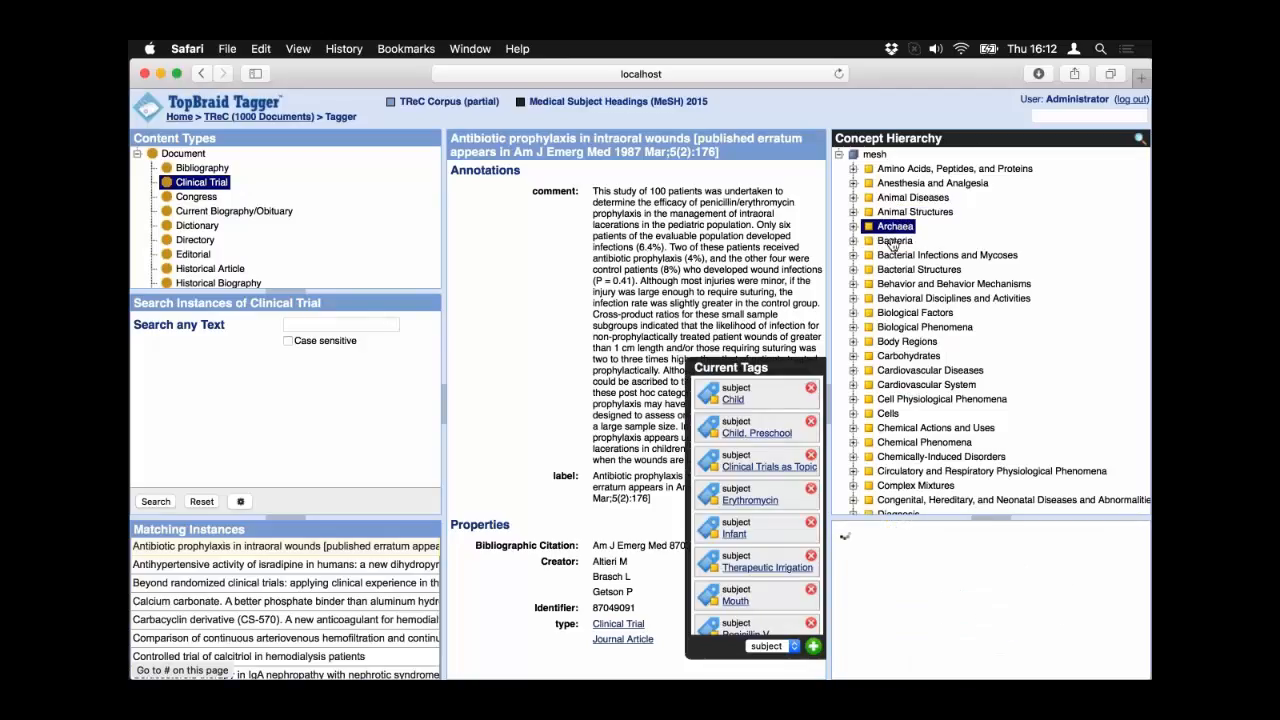
double_click(893, 241)
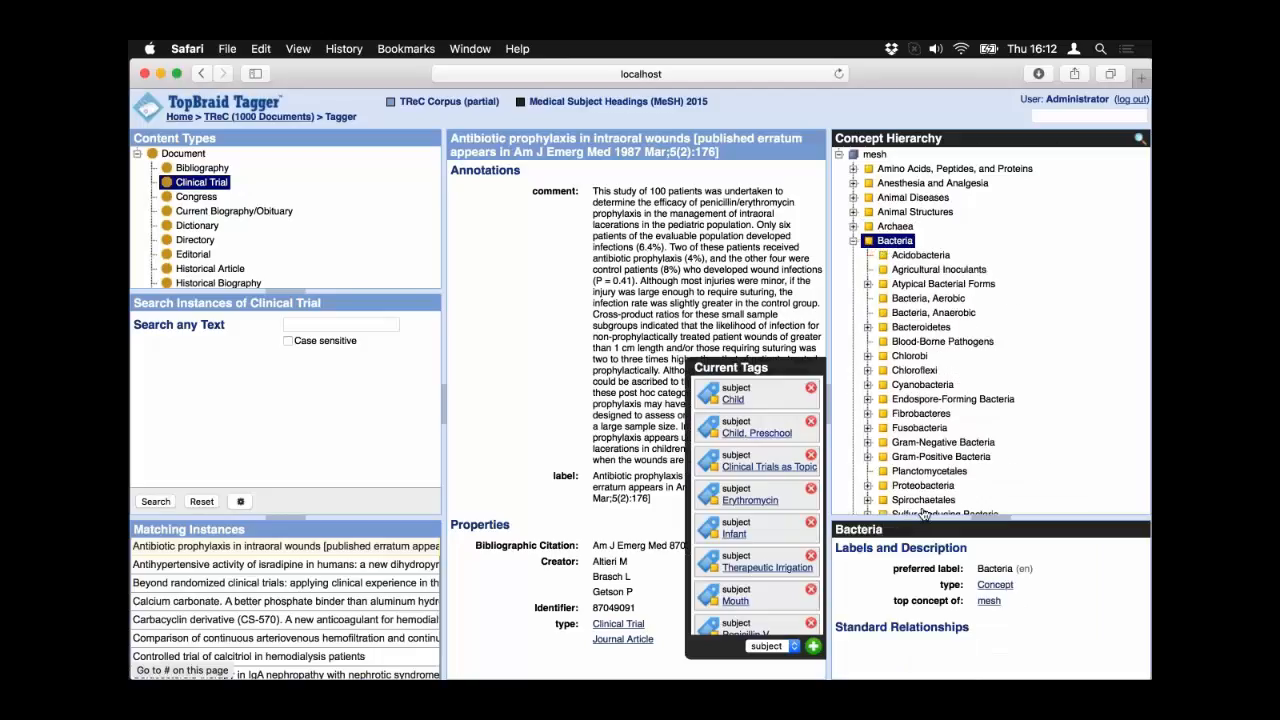
left_click_drag(987, 517, 987, 386)
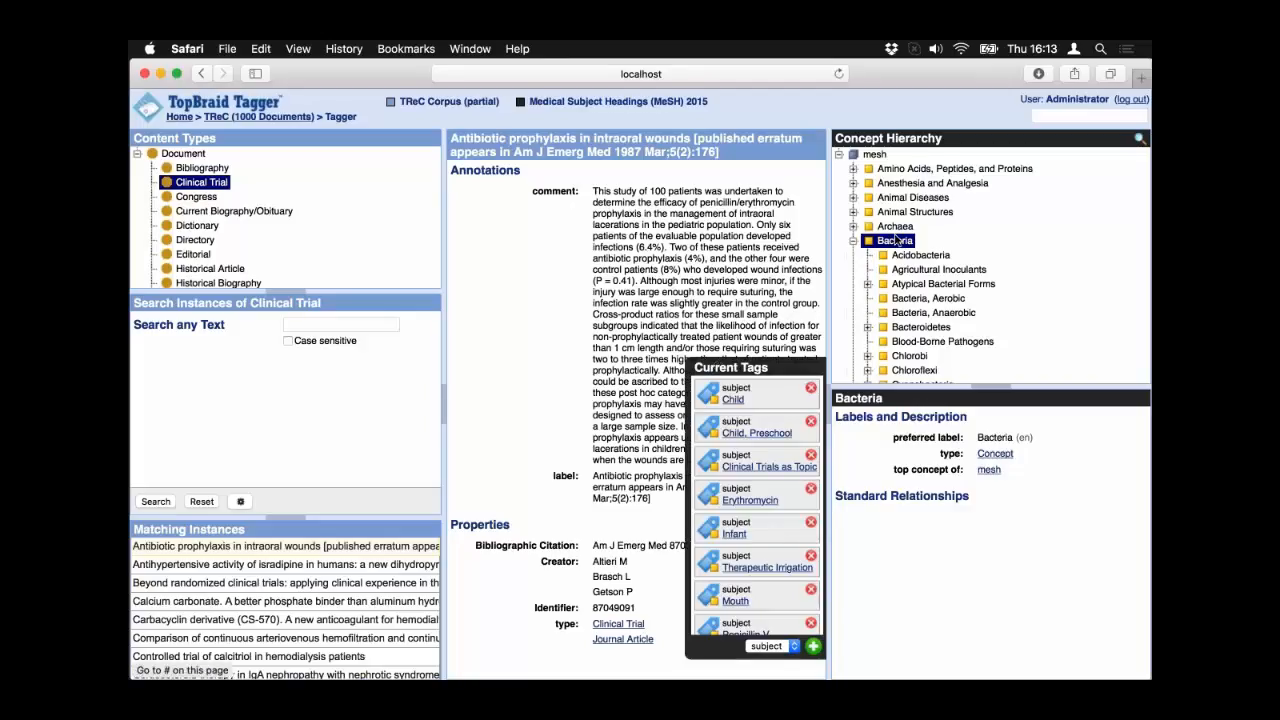
- Add Bacteria as a subject tag to the open document and remove that tag again
left_click_drag(895, 240, 793, 645)
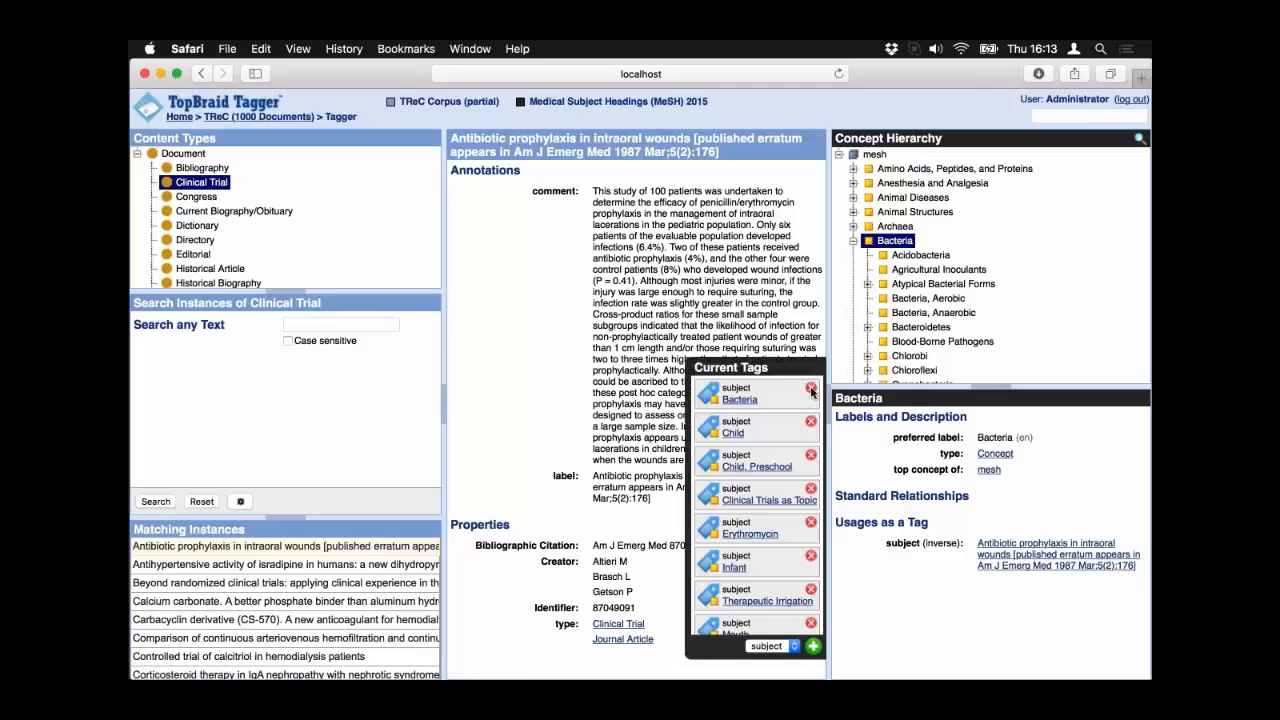
left_click(811, 389)
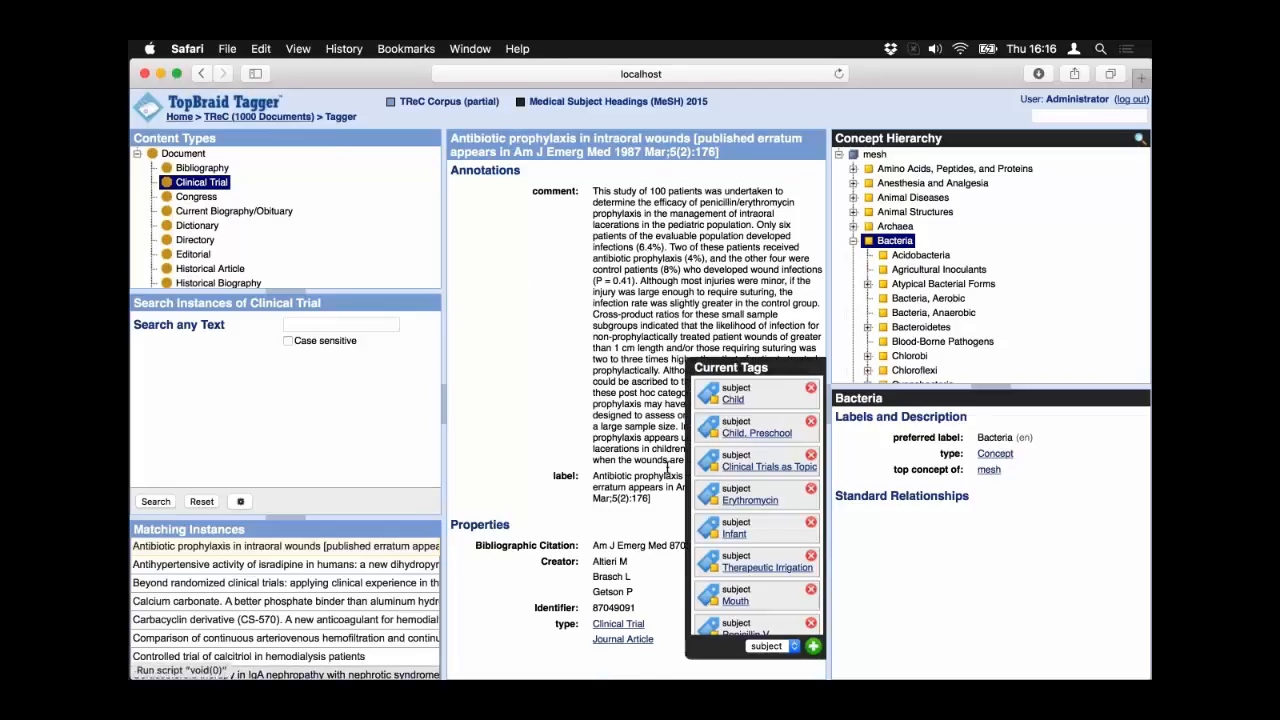
- Look through other Clinical Trial documents, including "Calcium carbonate" and "Controlled trial of calcitriol in hemodialysis patients", and their current tags
left_click(240, 564)
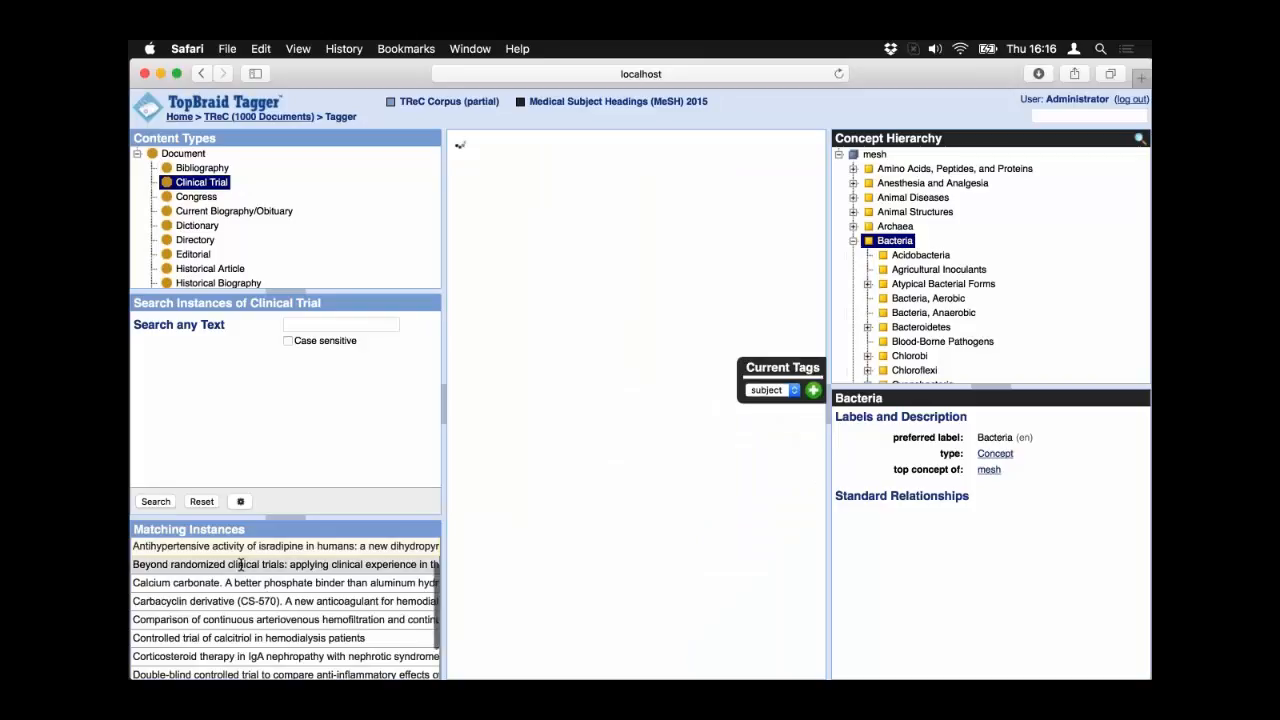
left_click(241, 584)
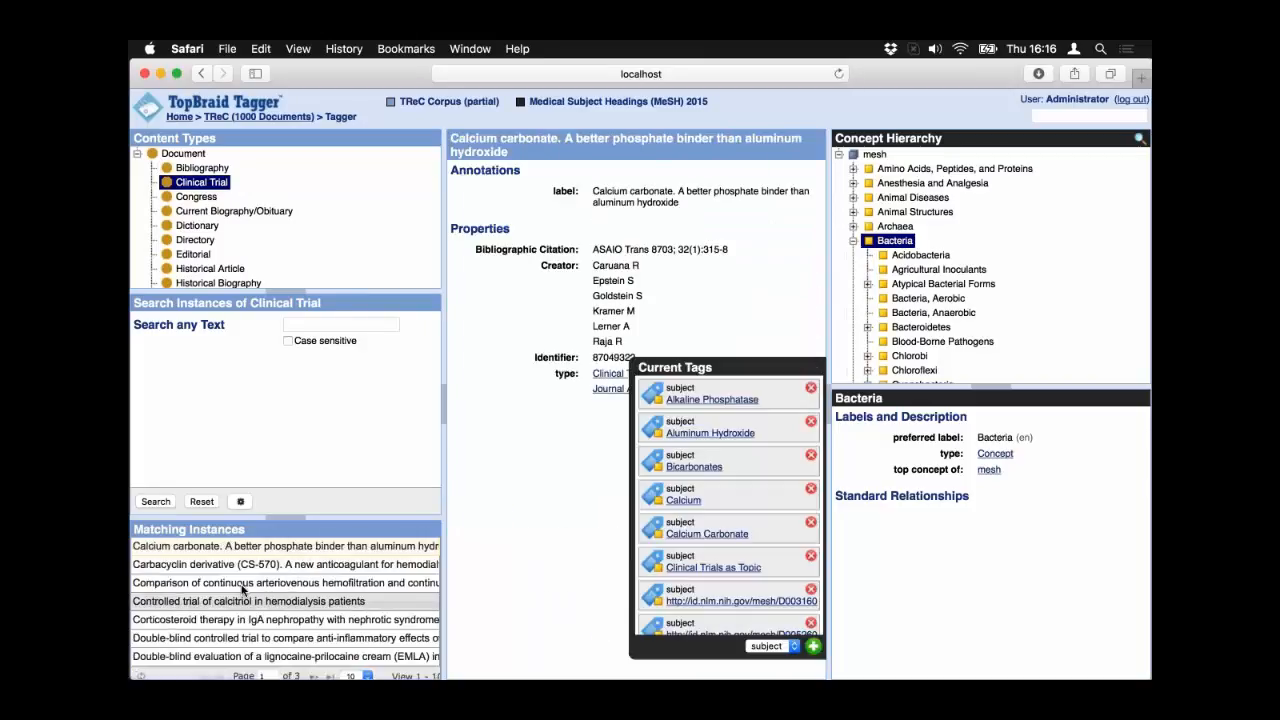
left_click(241, 598)
left_click(241, 607)
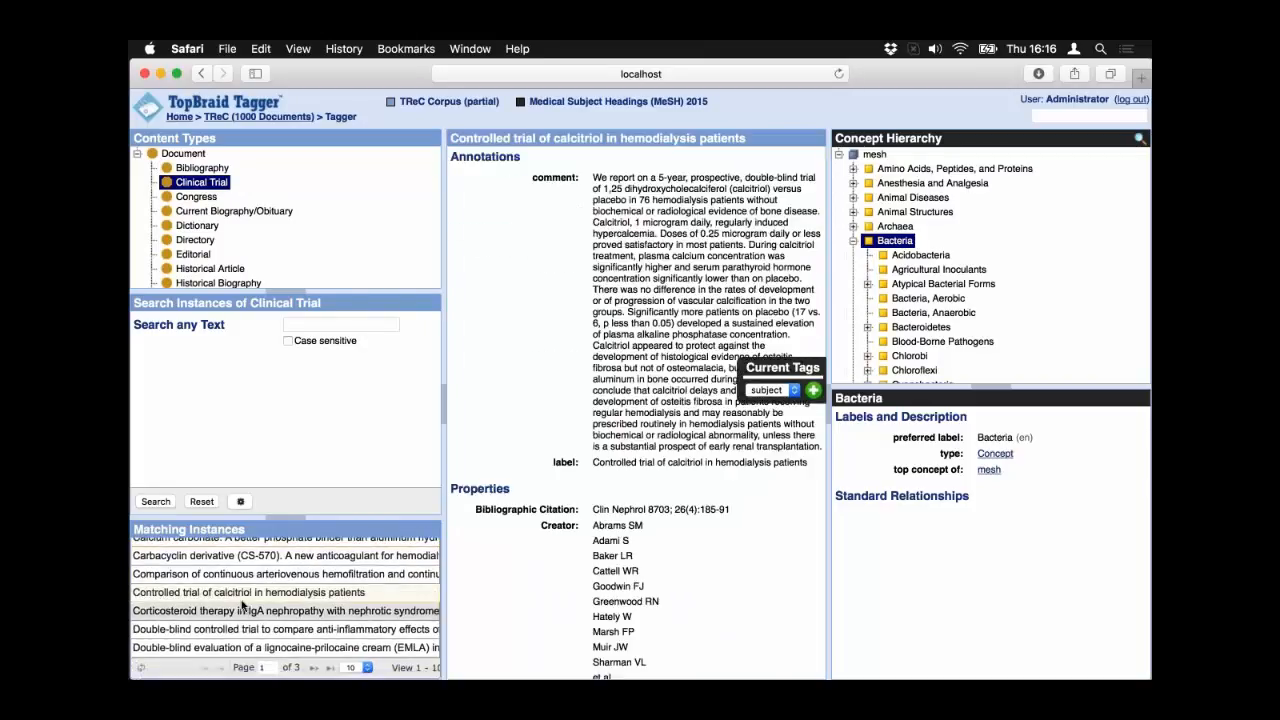
- Open the AutoClassifier configuration of TReC (1000 Documents) and select comment and label as its content properties
left_click(243, 116)
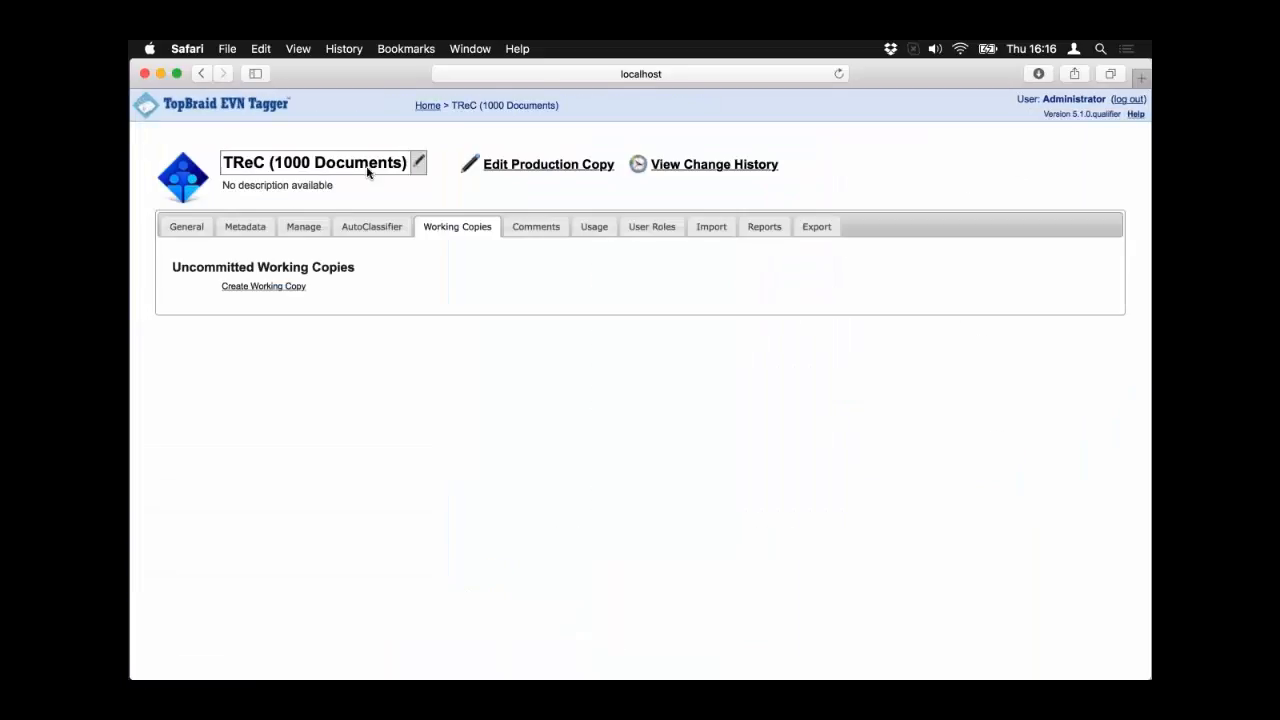
left_click(311, 222)
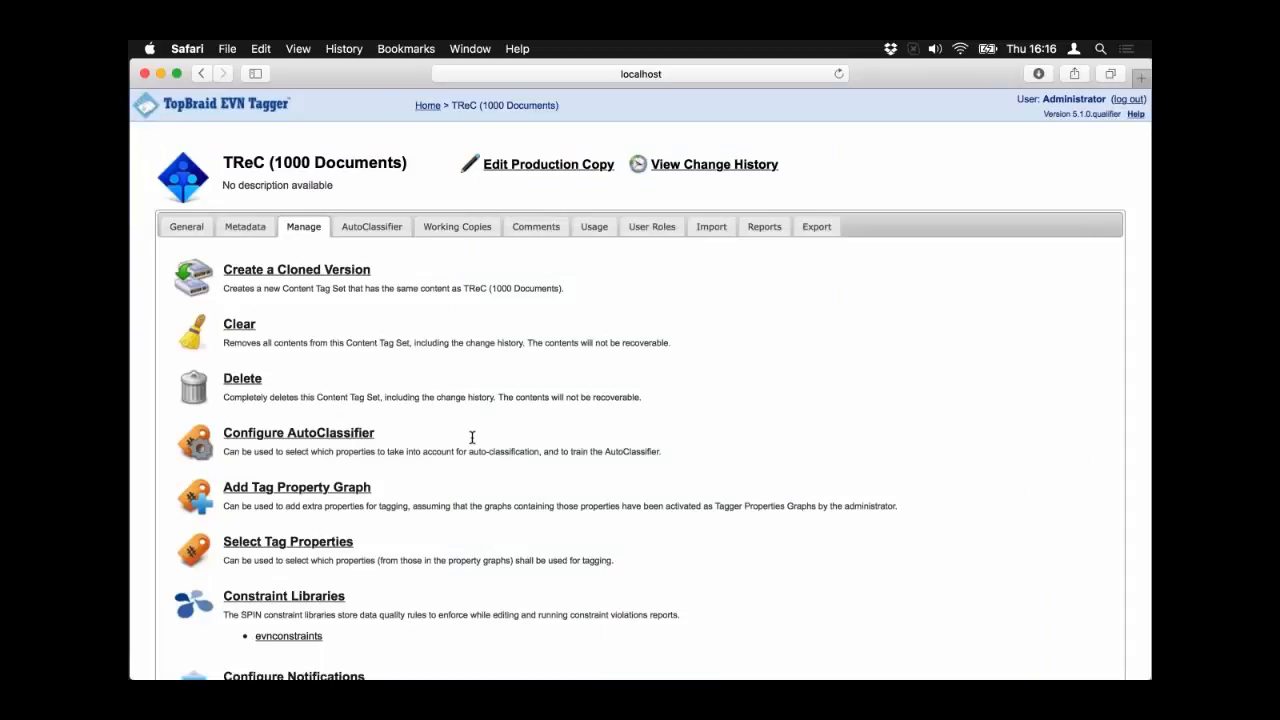
left_click(293, 436)
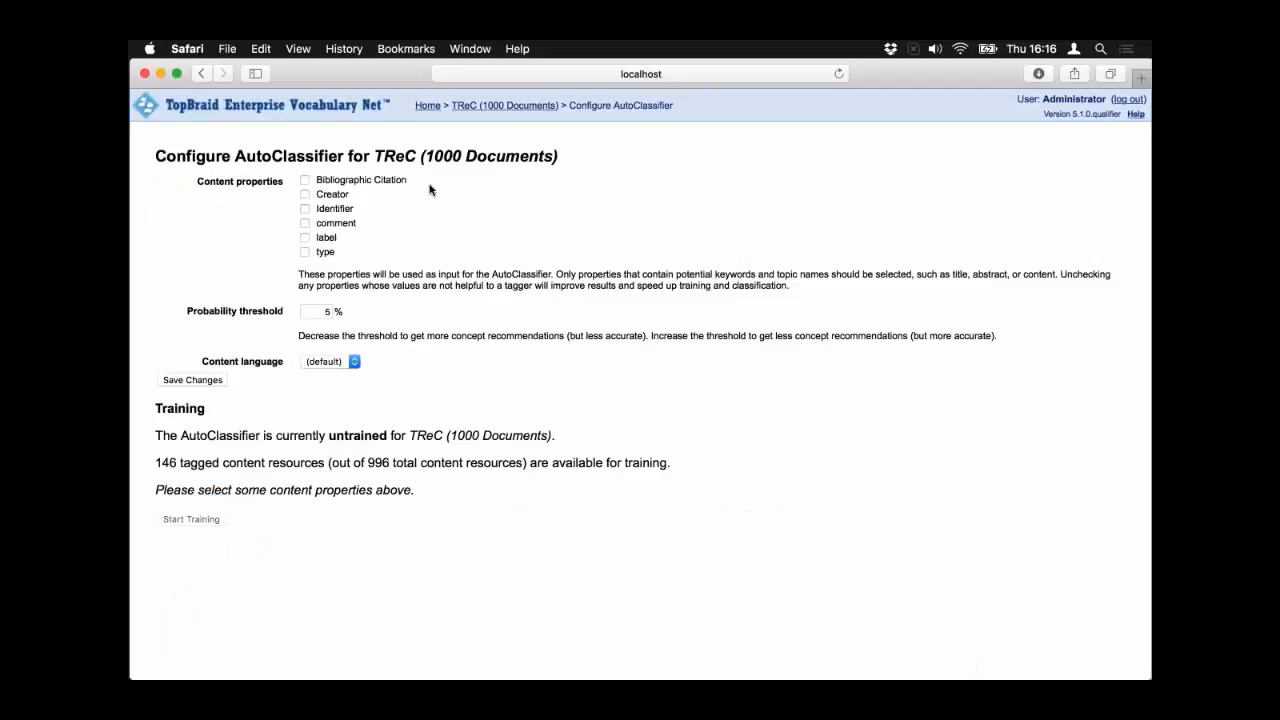
left_click(305, 223)
left_click(305, 238)
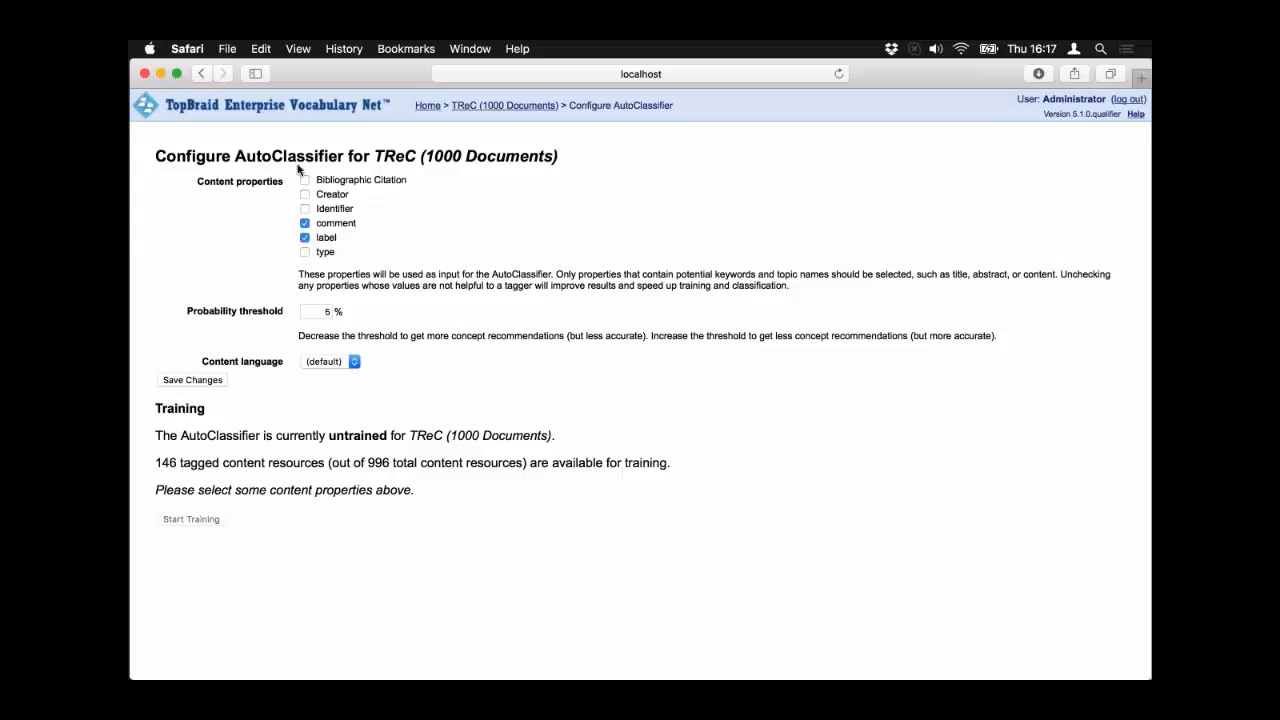
- Save the AutoClassifier configuration with English as content language and start training on the tagged content resources
left_click(320, 311)
left_click(346, 364)
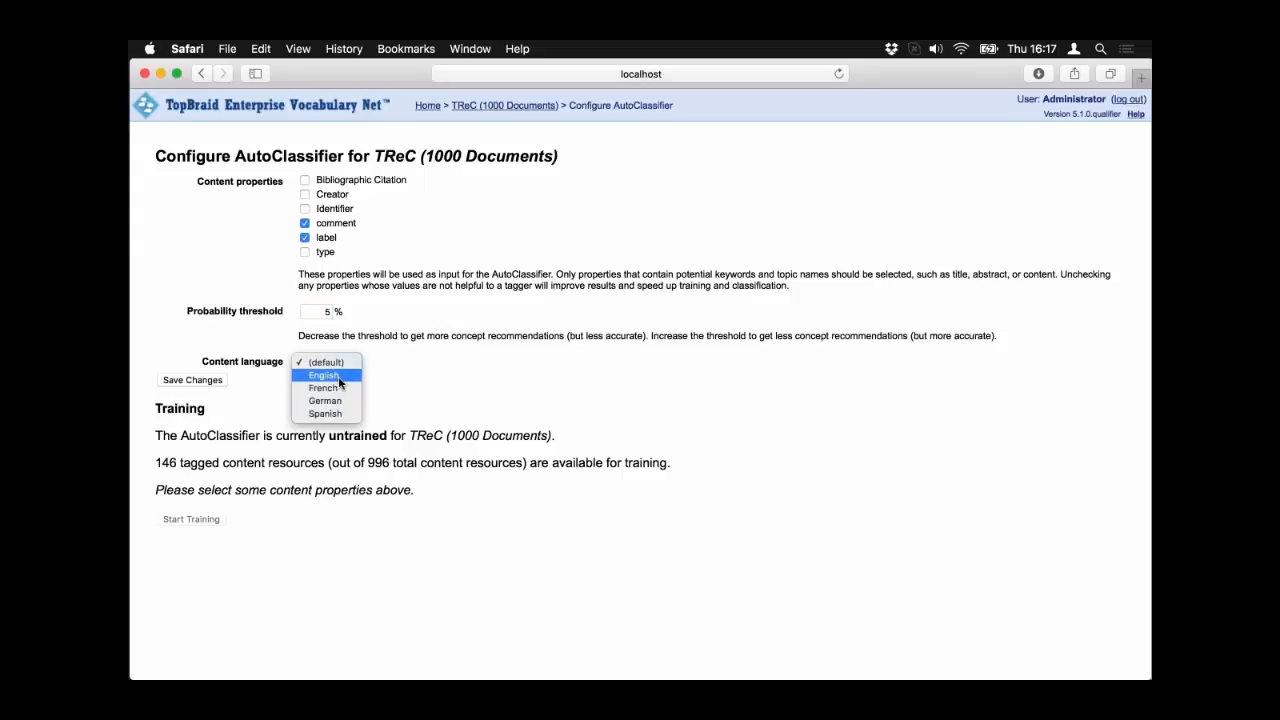
left_click(338, 376)
left_click(212, 381)
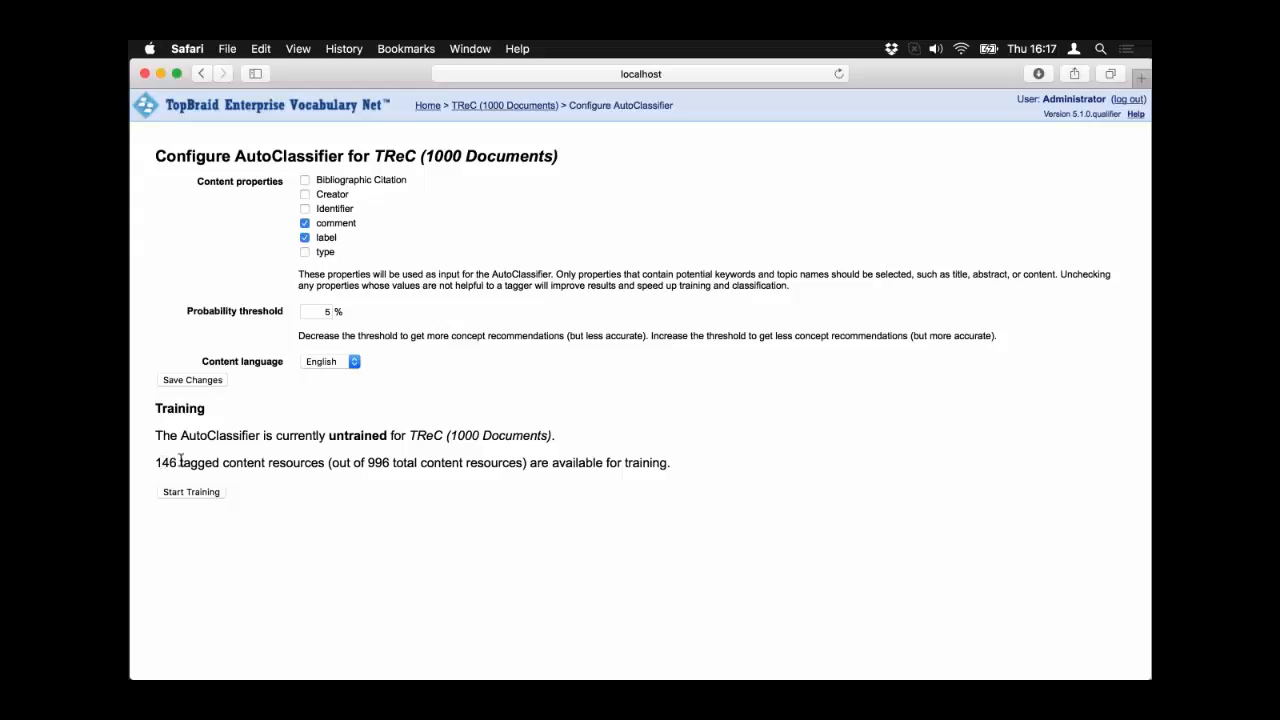
left_click(177, 494)
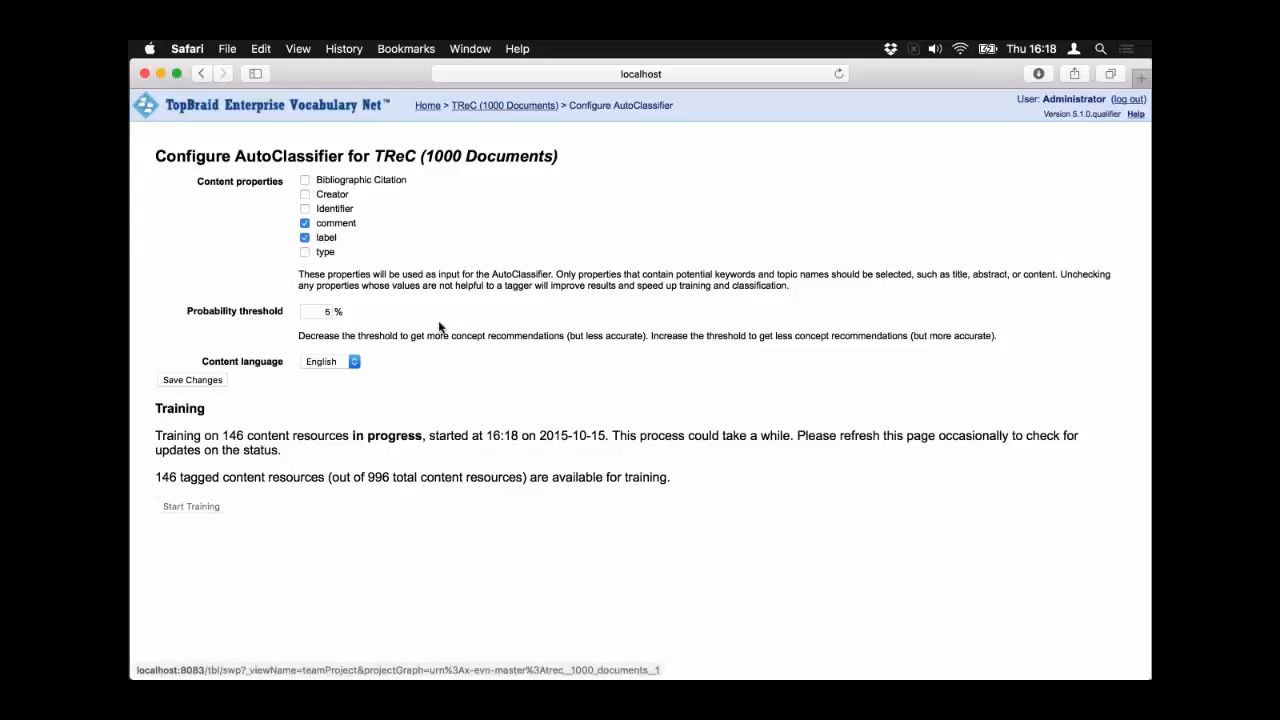
- Return to TReC (1000 Documents) and run the AutoClassifier on all content resources
left_click(487, 107)
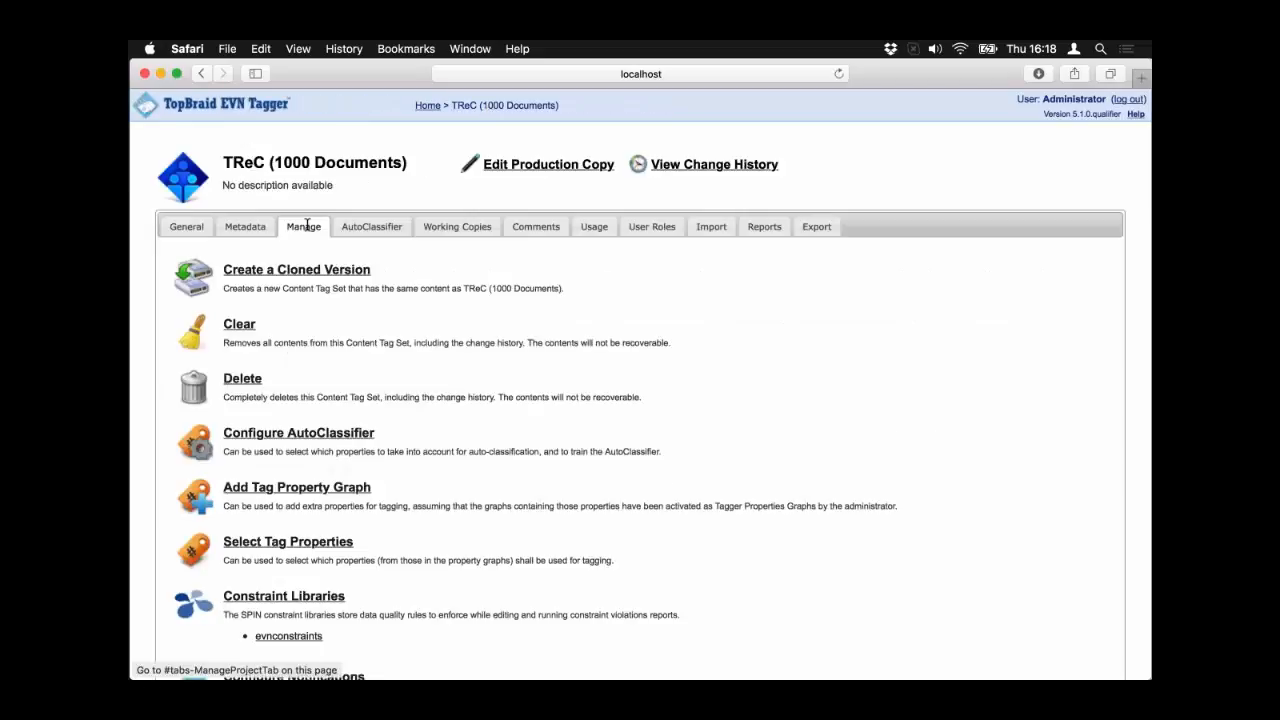
left_click(360, 227)
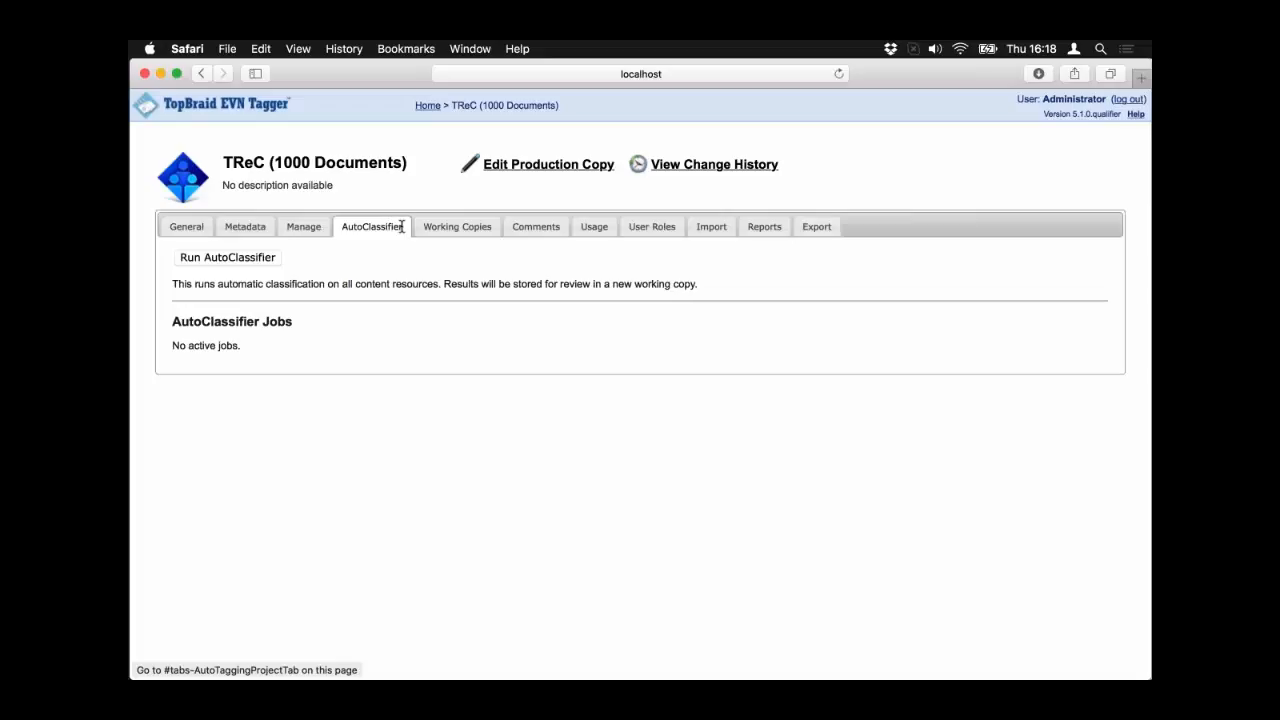
left_click(227, 258)
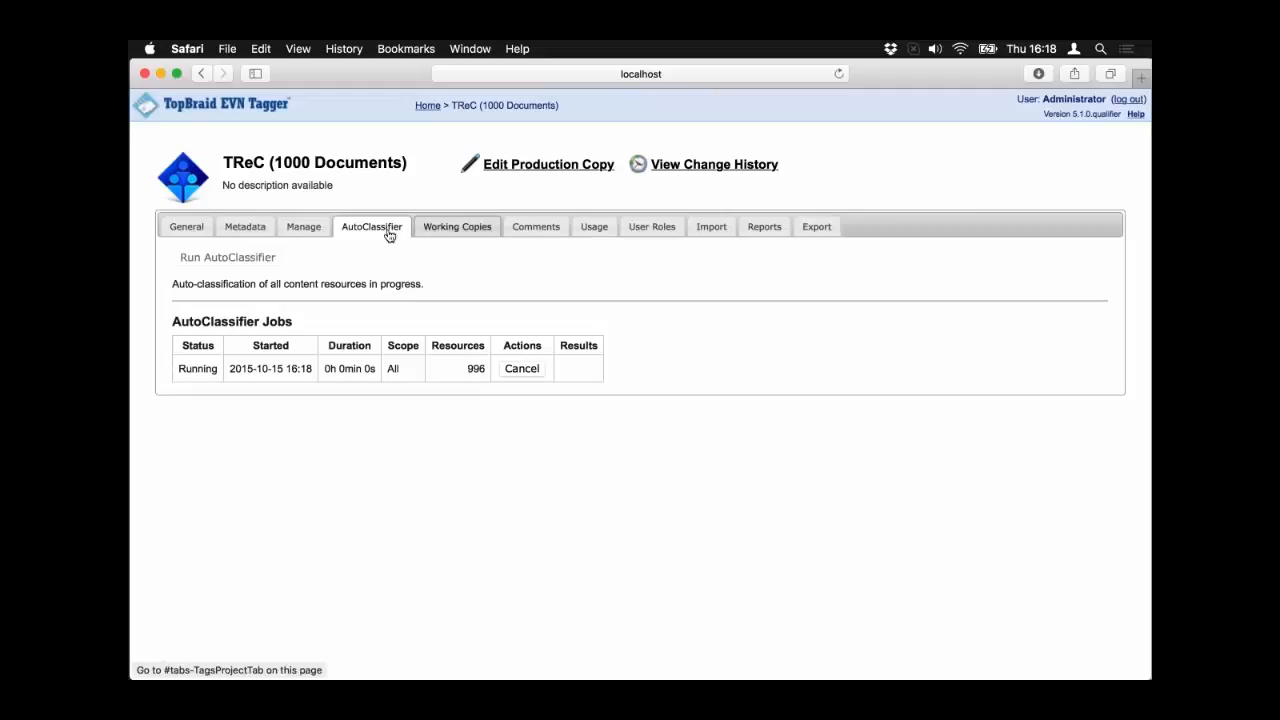
- Edit the production copy, search for all Clinical Trial documents and open "Antibiotic prophylaxis in intraoral wounds"
left_click(533, 166)
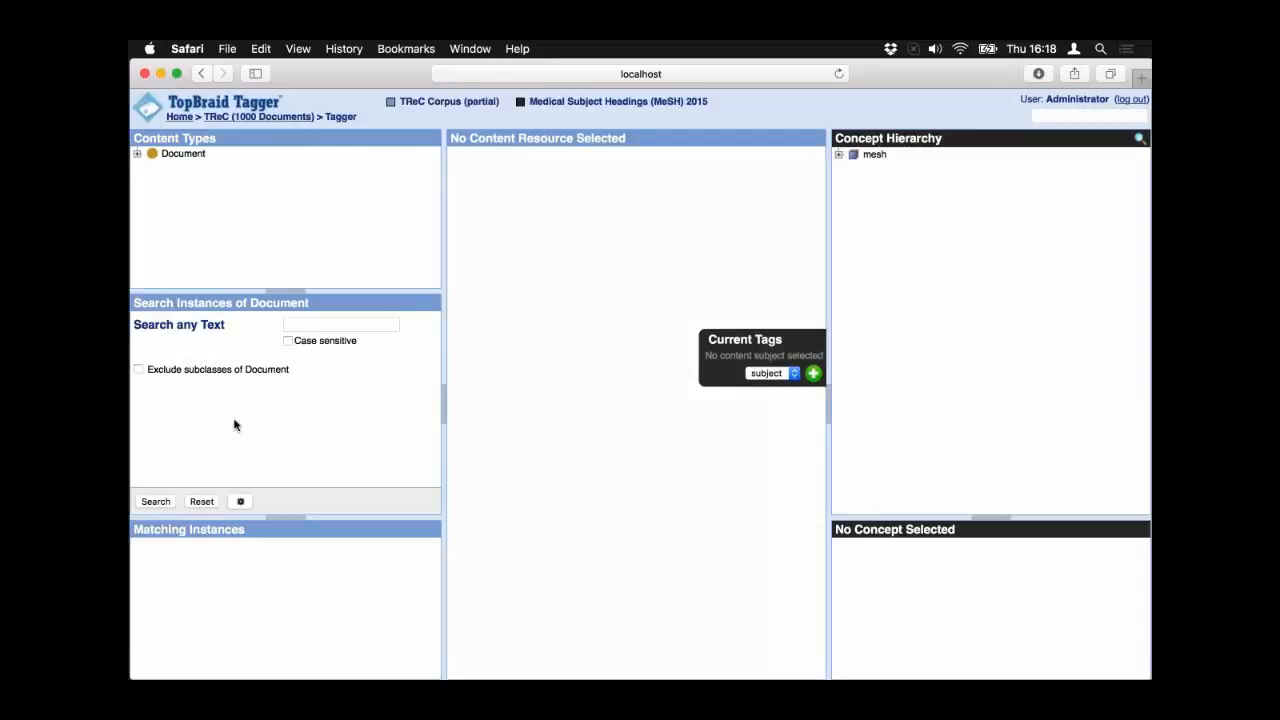
left_click(138, 157)
left_click(193, 188)
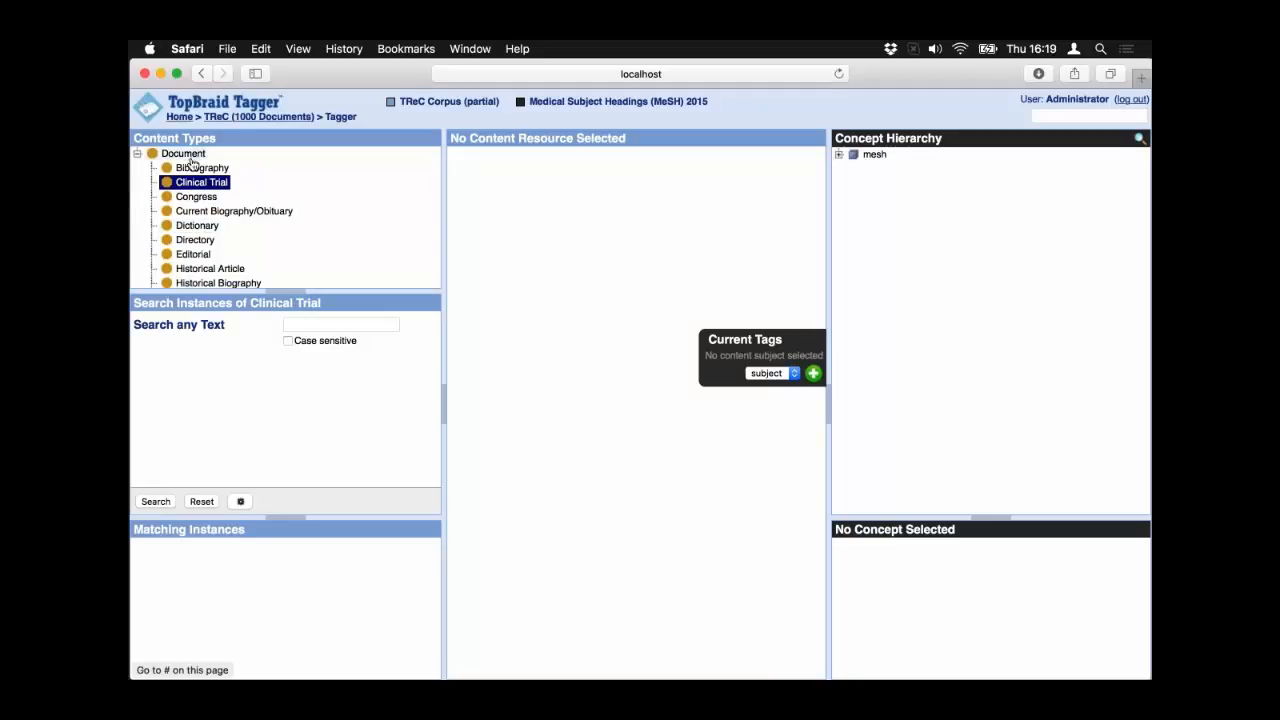
left_click(155, 502)
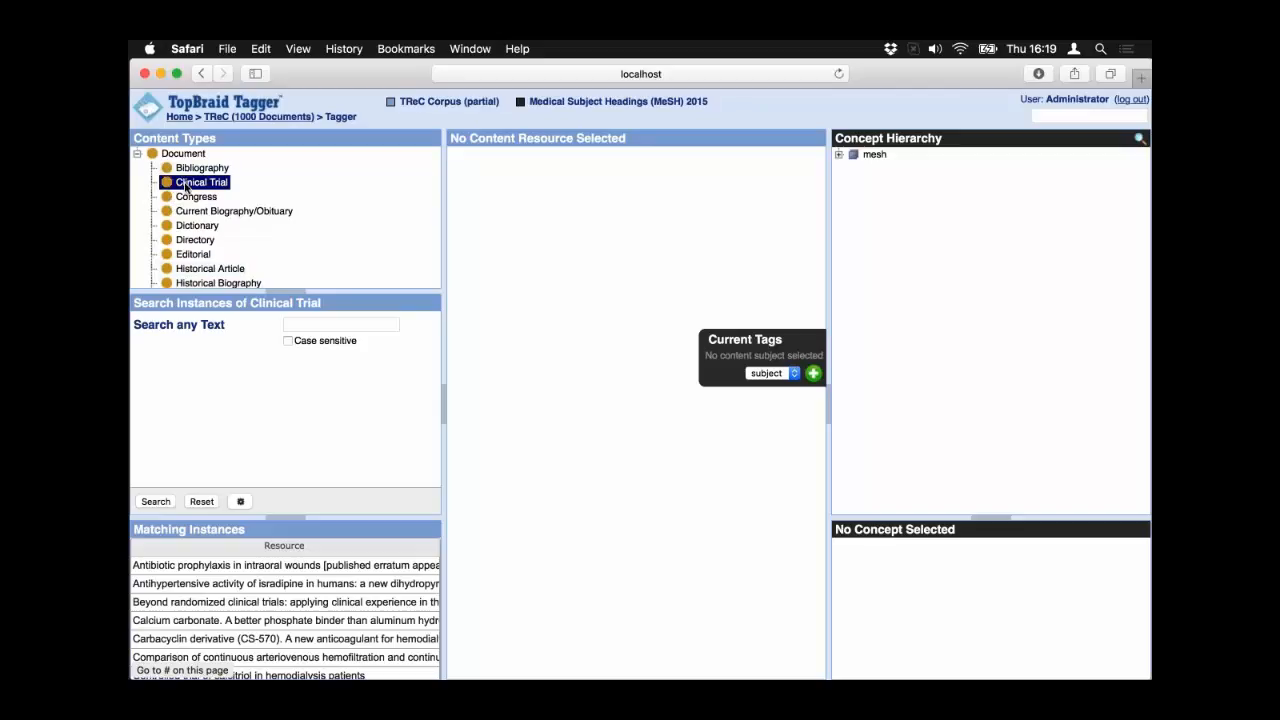
left_click(222, 566)
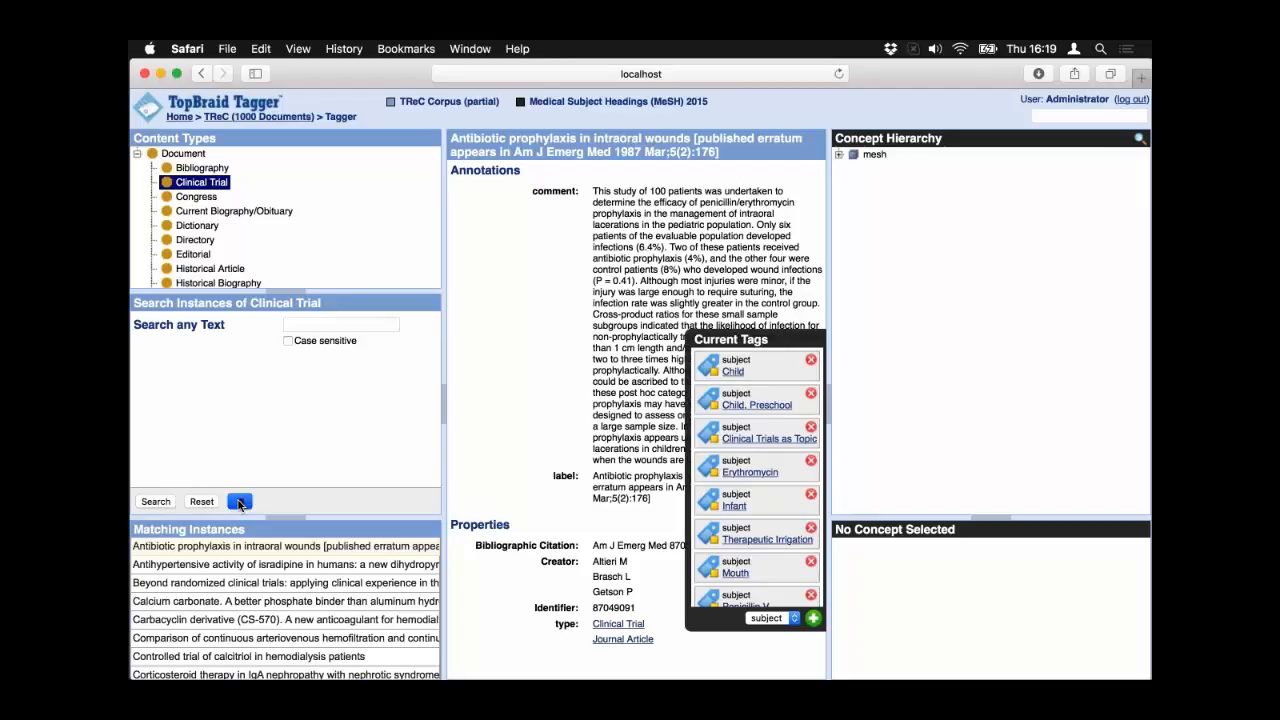
- Auto-classify the matching Clinical Trial instances and acknowledge the start of the job
left_click(240, 502)
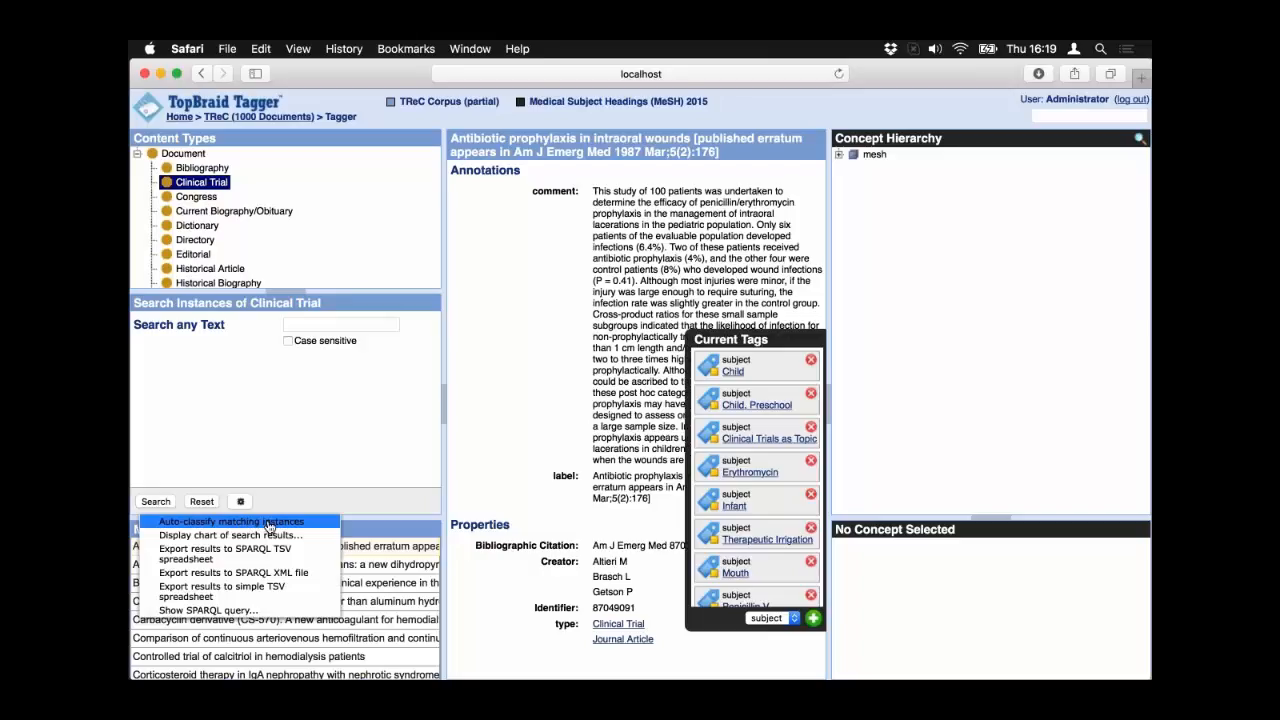
left_click(282, 522)
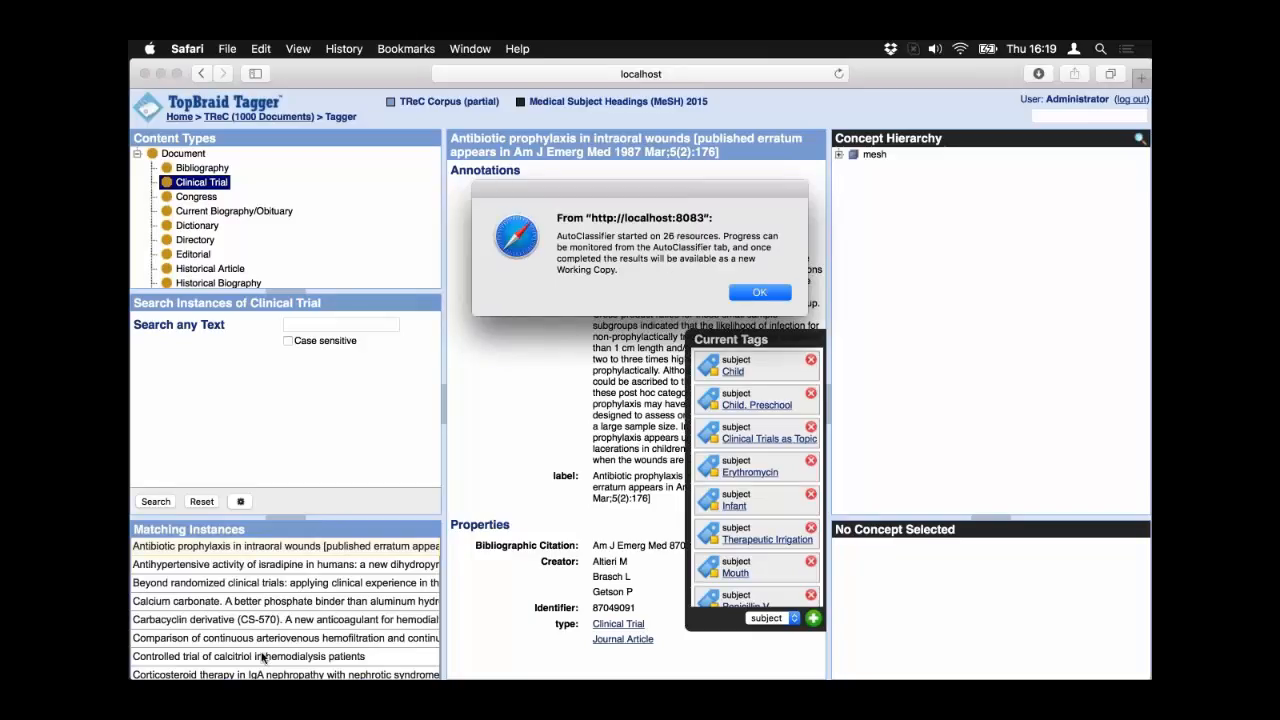
left_click(751, 292)
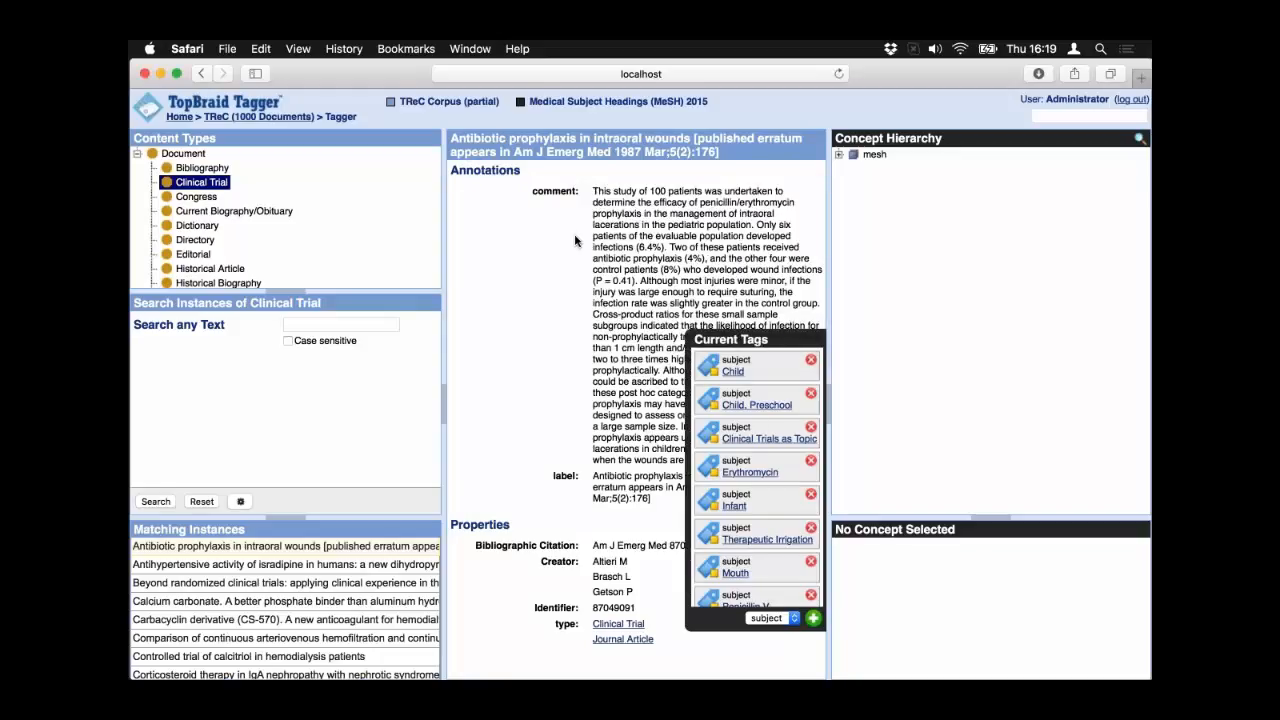
- Review the Search job's AutoClassifier results, examining suggested tags for the antibiotic prophylaxis and the interferon on human papillomaviruses documents
left_click(271, 116)
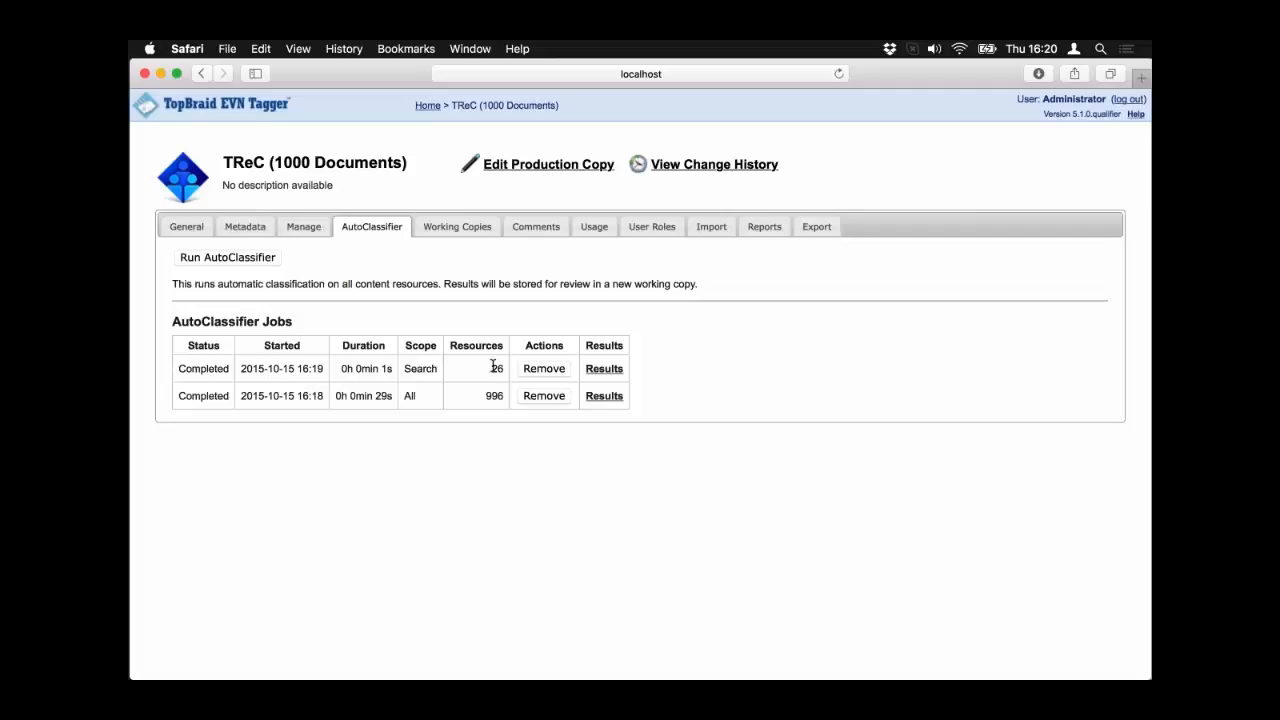
left_click(601, 371)
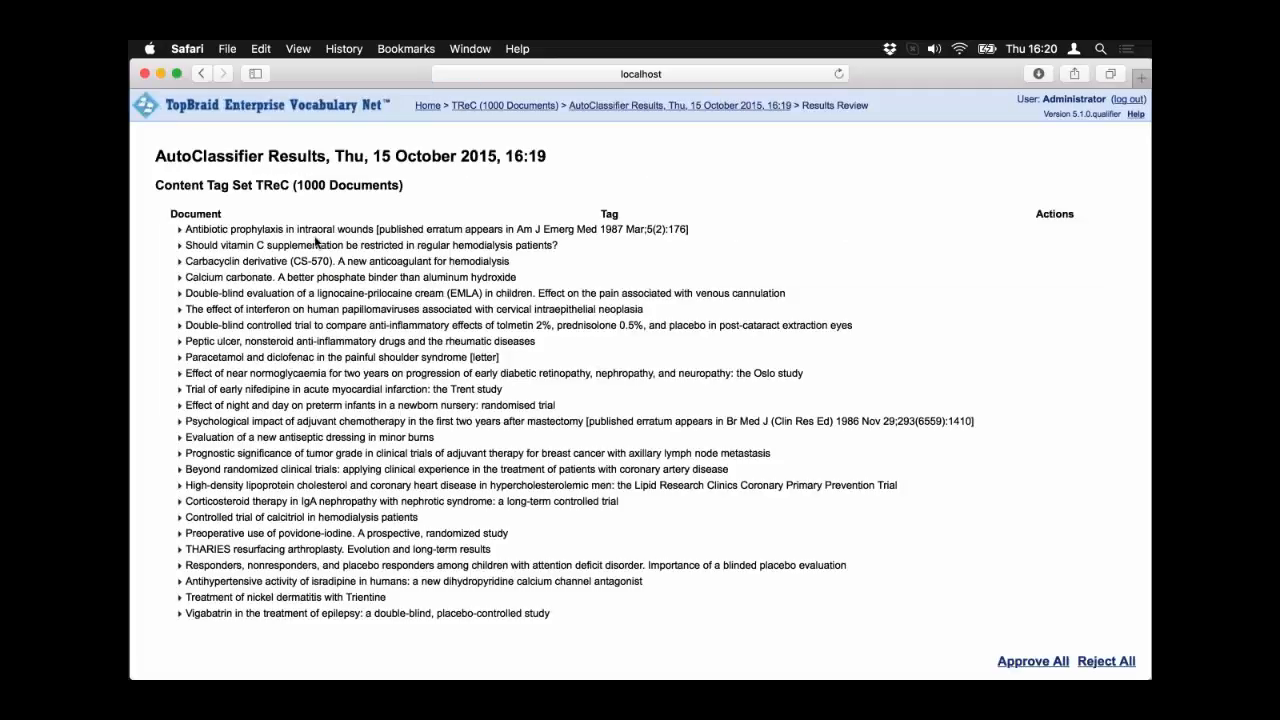
left_click(178, 231)
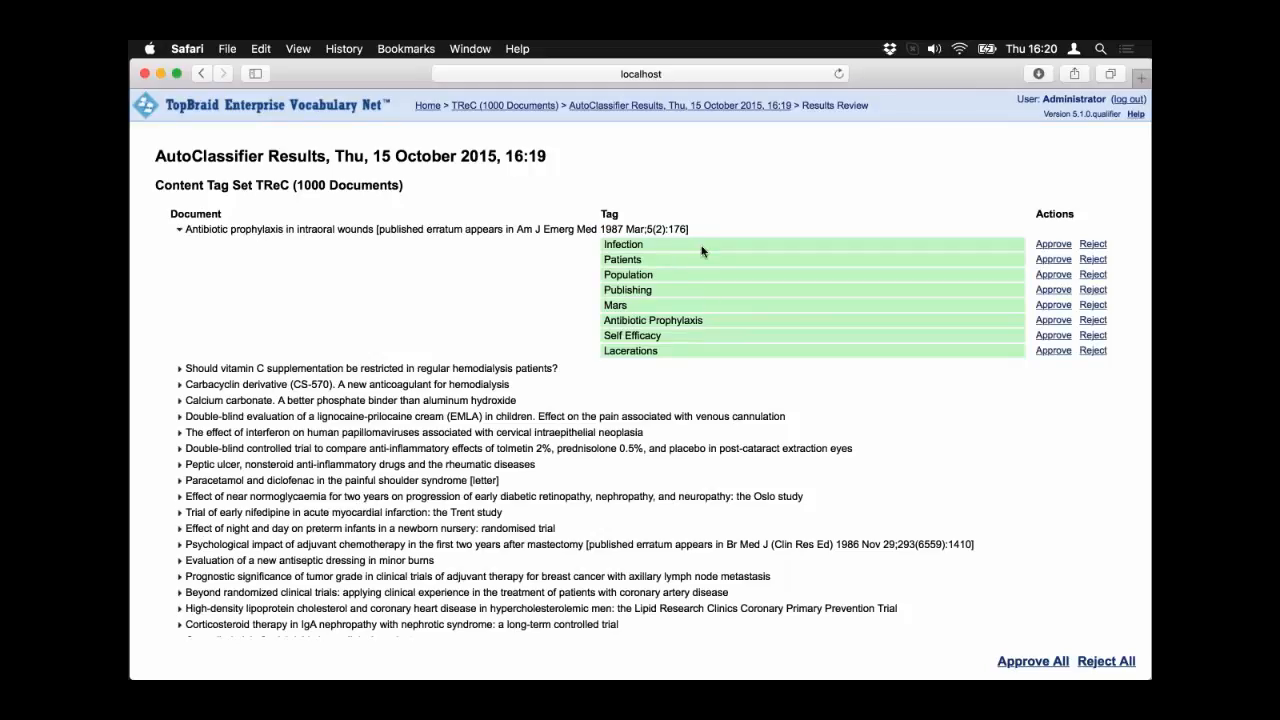
left_click(180, 432)
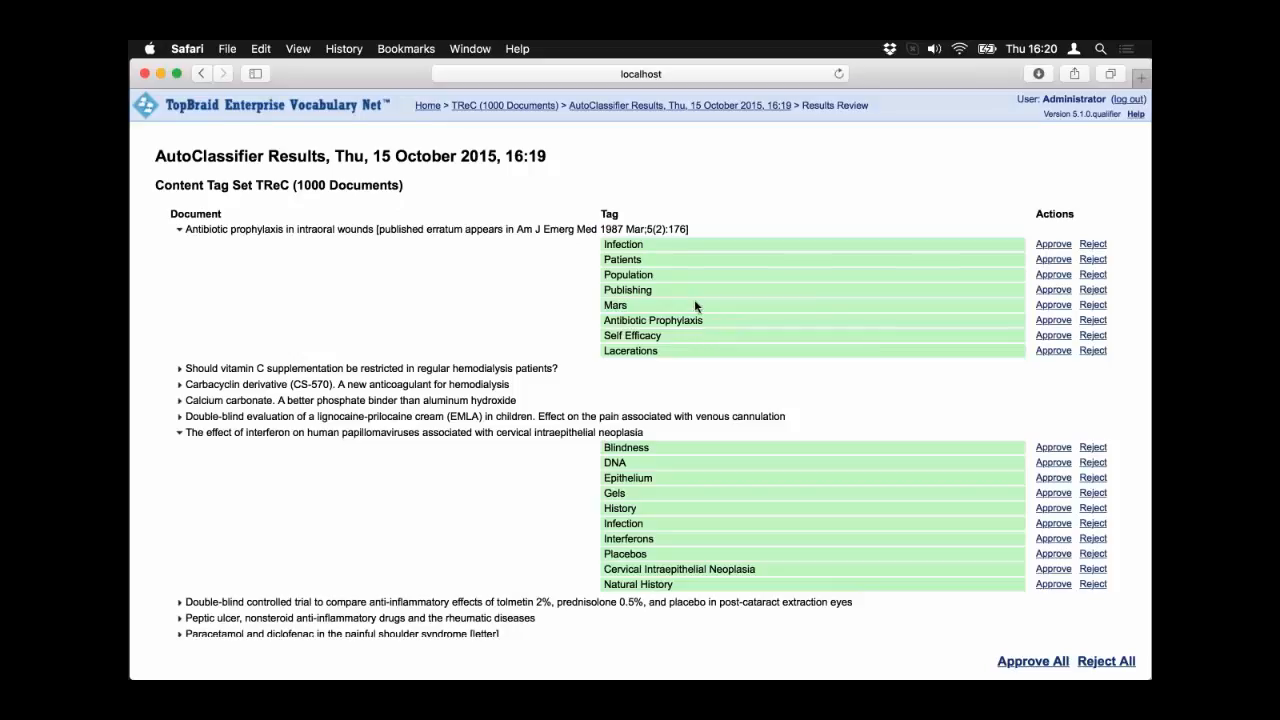
scroll(696, 306, "down", 1)
scroll(696, 304, "down", 1)
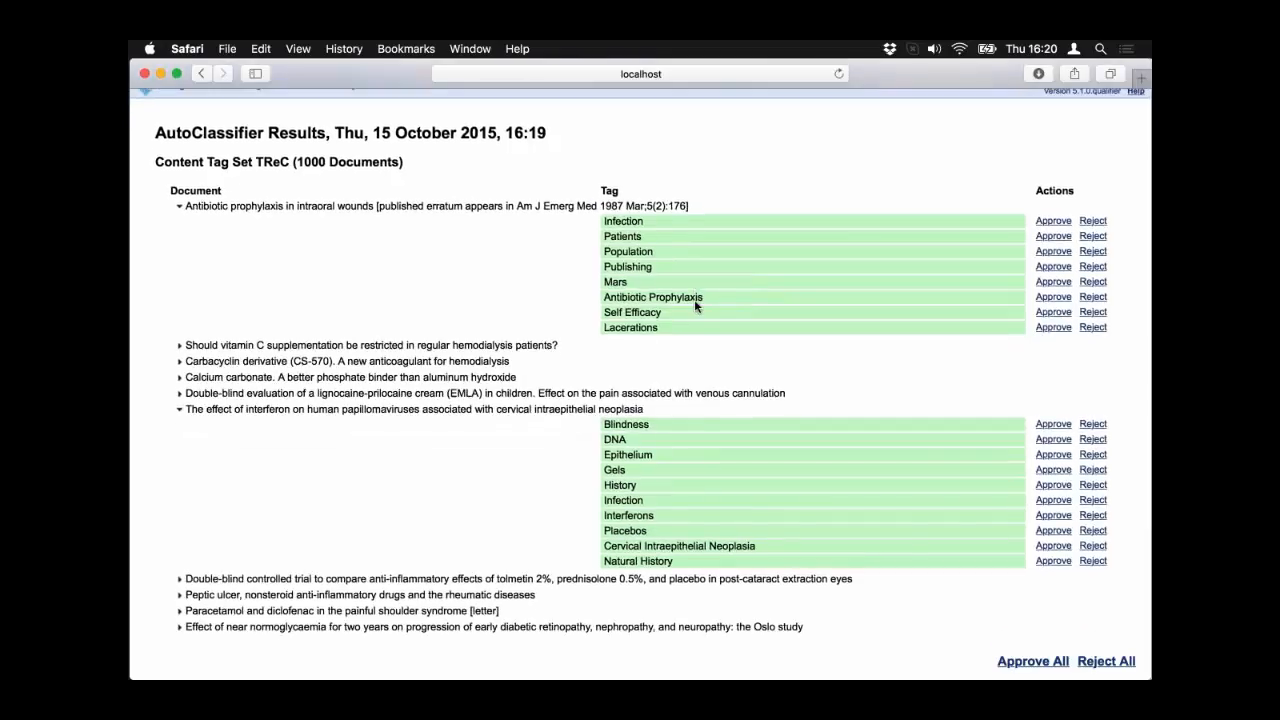
scroll(696, 306, "down", 1)
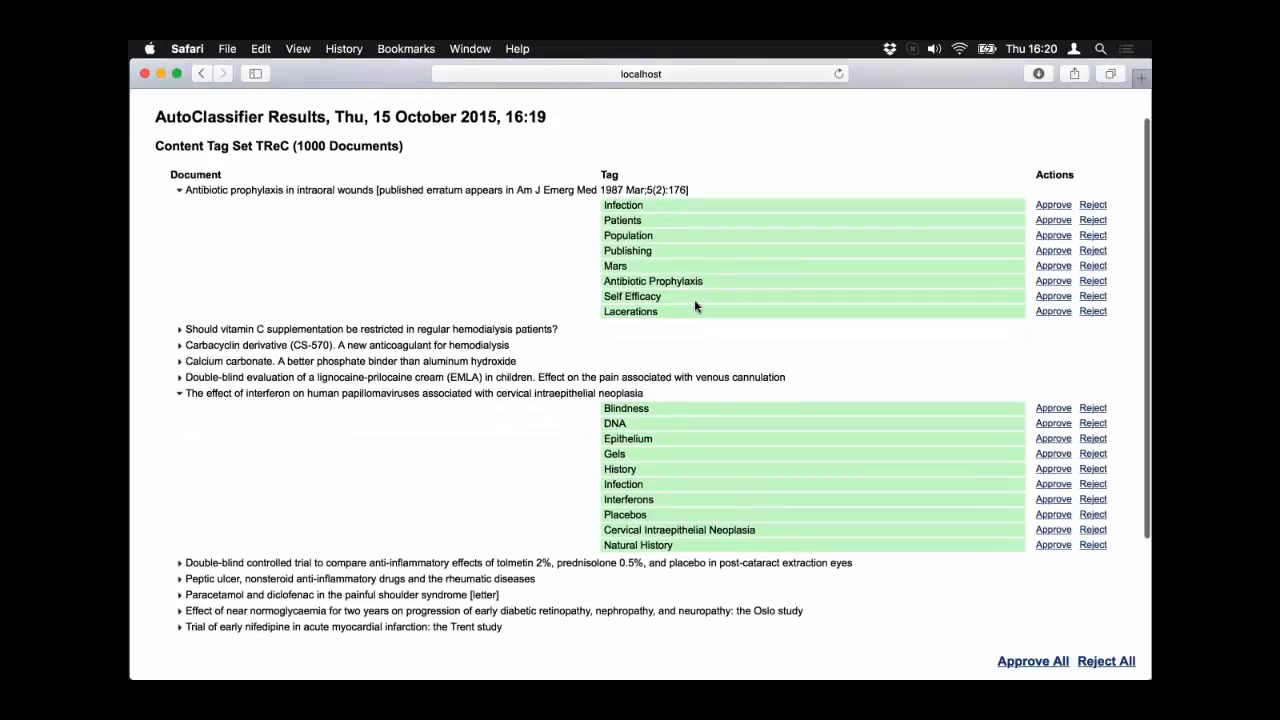
scroll(696, 306, "down", 3)
scroll(696, 306, "down", 1)
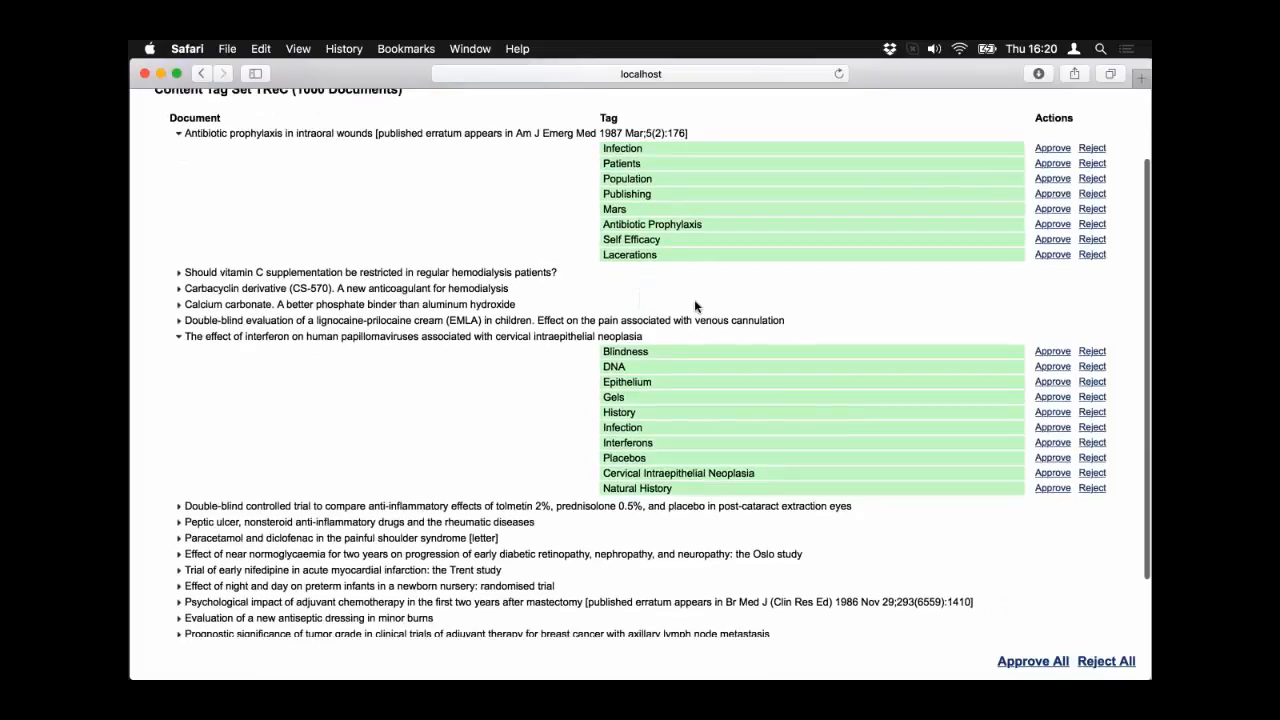
scroll(696, 306, "up", 5)
- Check the uncommitted working copies of TReC (1000 Documents) and return to the list of AutoClassifier jobs
left_click(526, 105)
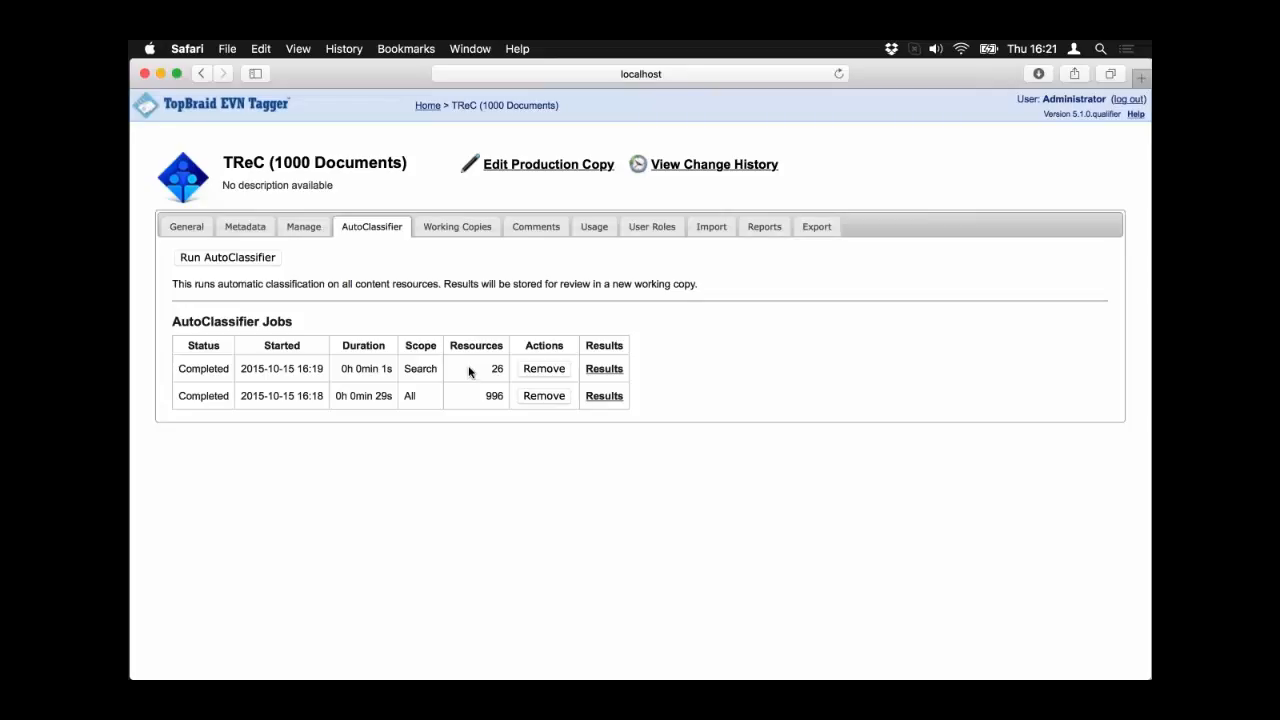
left_click(460, 227)
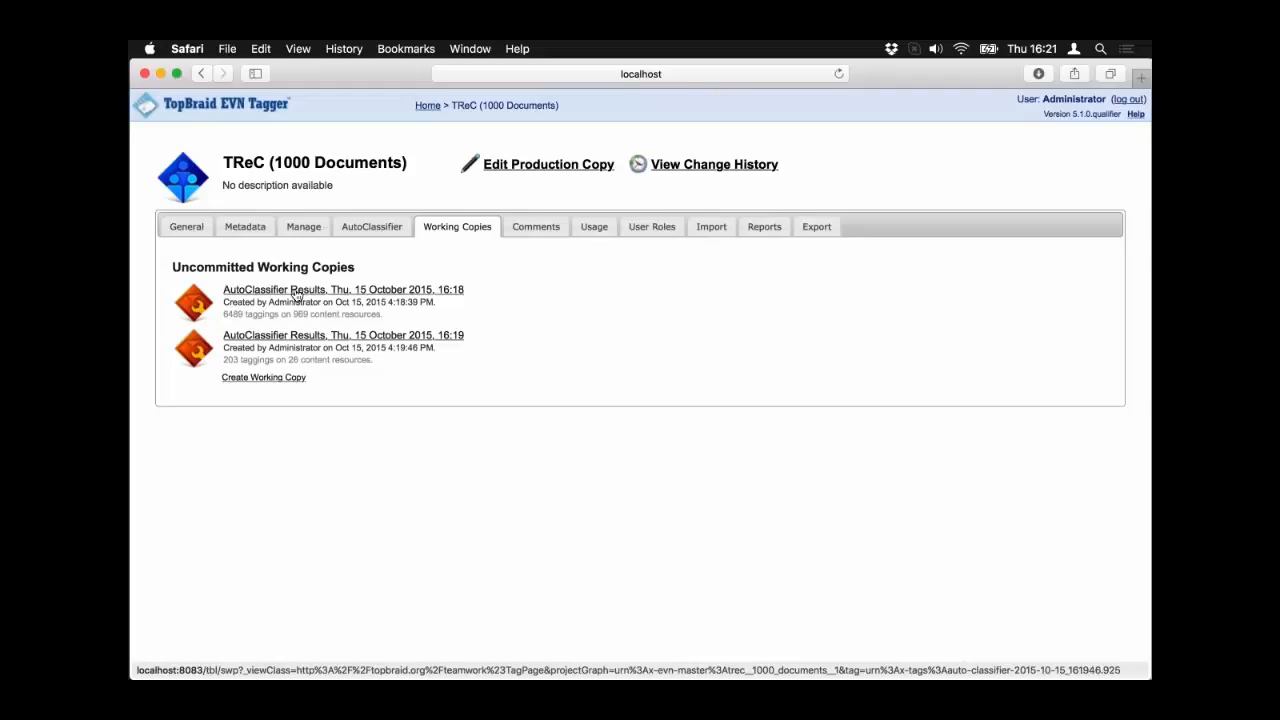
left_click(363, 225)
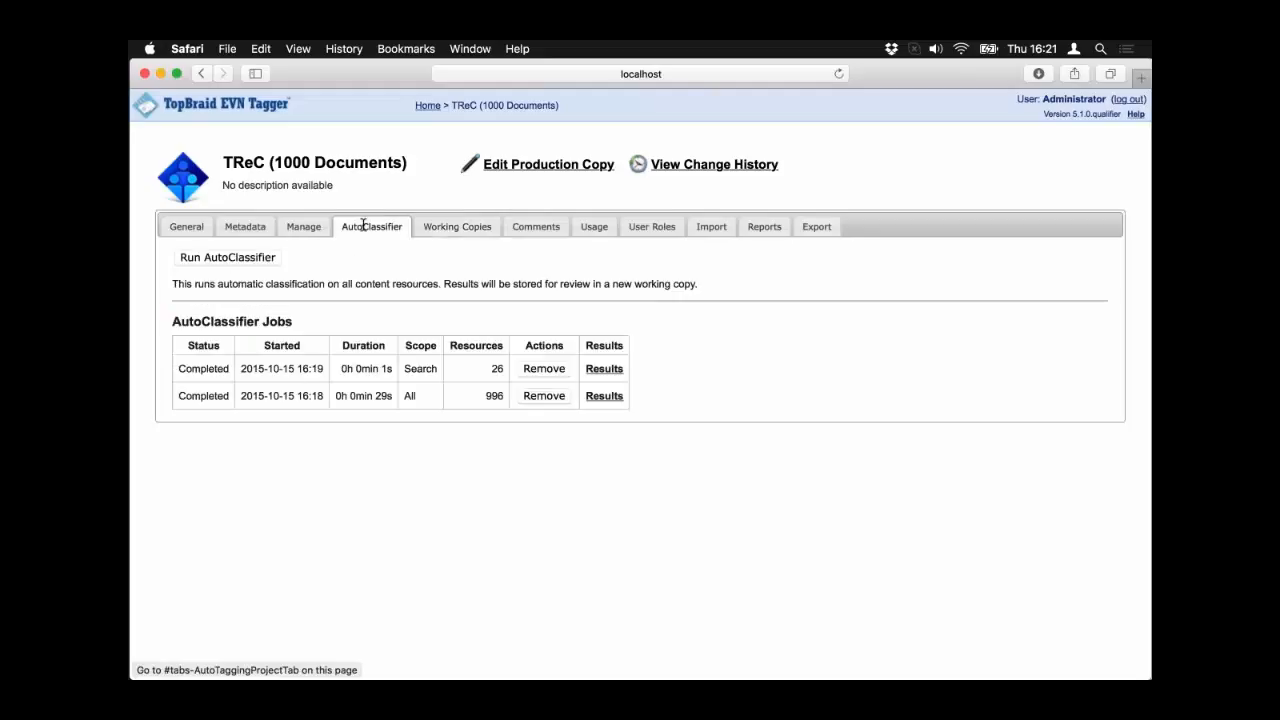
- In the Search job's results, reject Mars and approve Infection and Patients for the antibiotic prophylaxis document
left_click(603, 370)
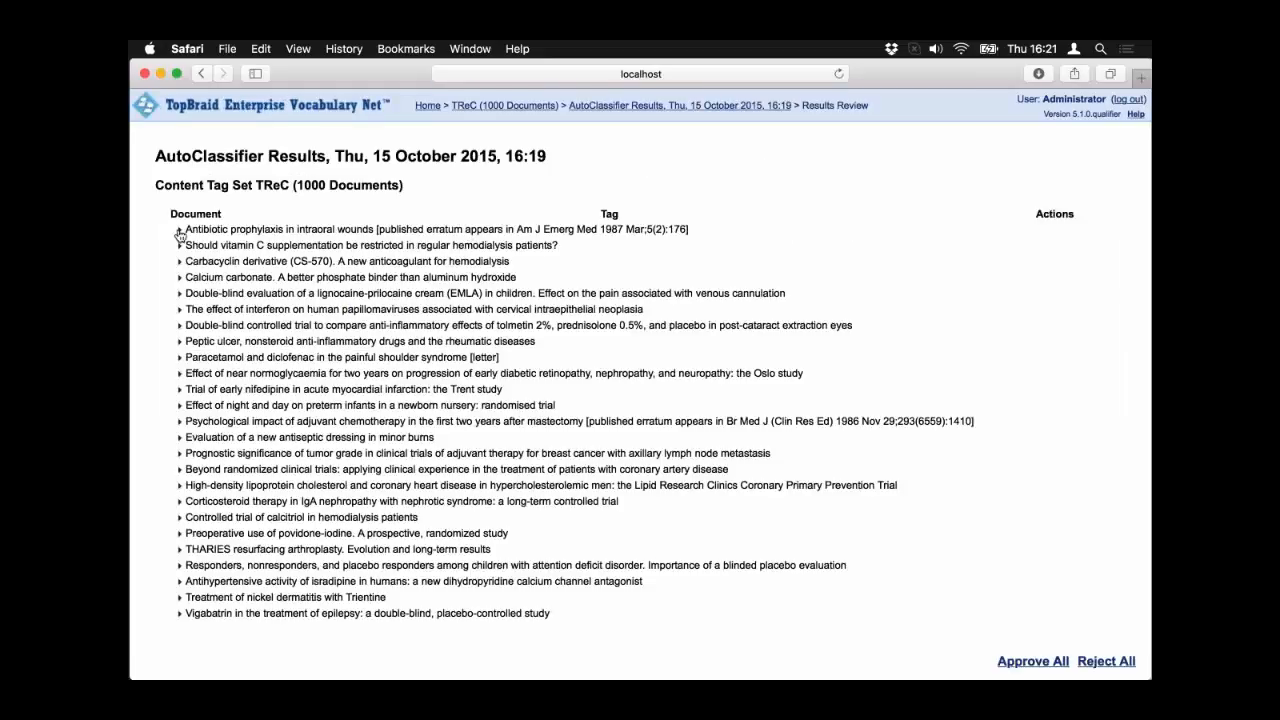
left_click(179, 231)
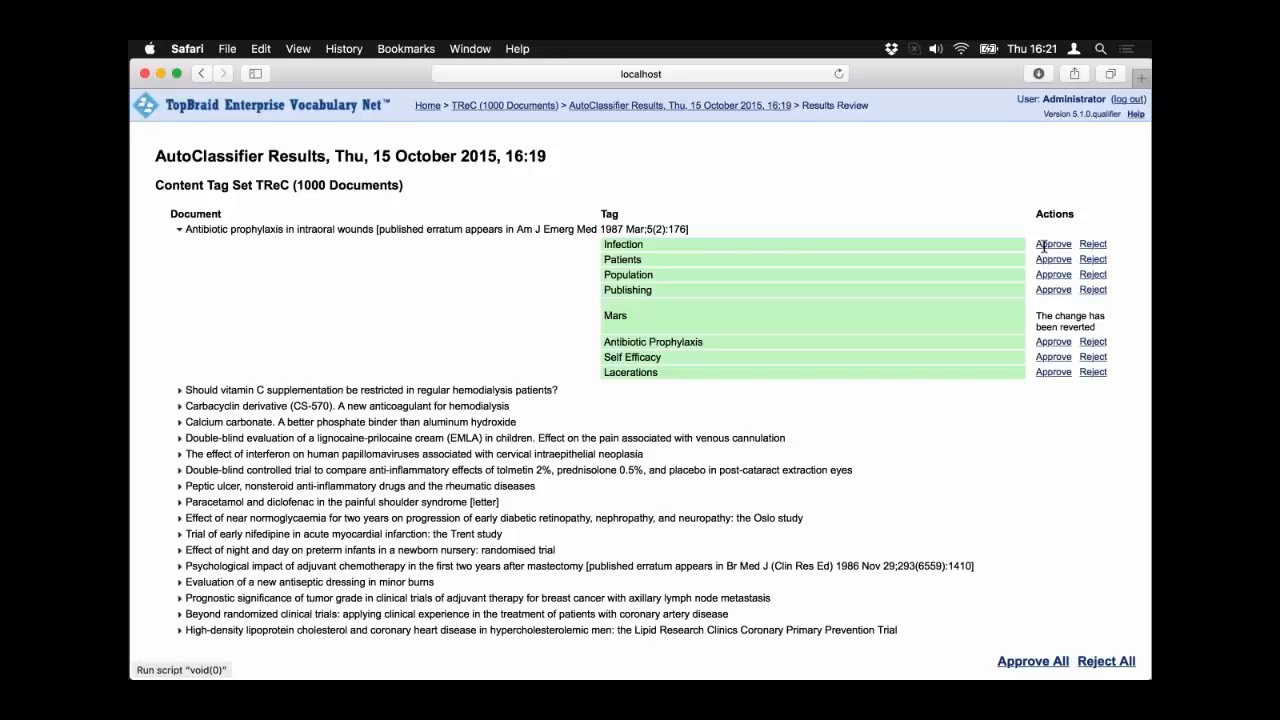
left_click(1052, 244)
left_click(1052, 292)
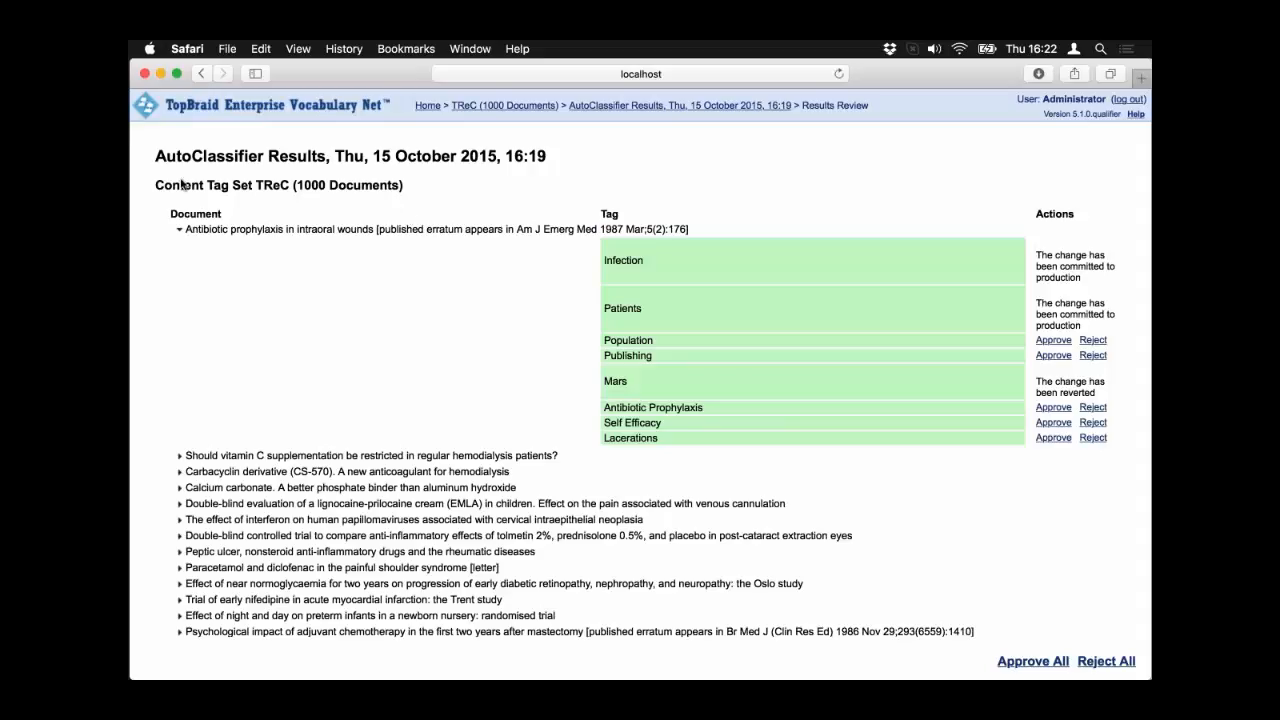
- Open the results of the AutoClassifier job with scope All and approve all its suggested tags for production
left_click(487, 108)
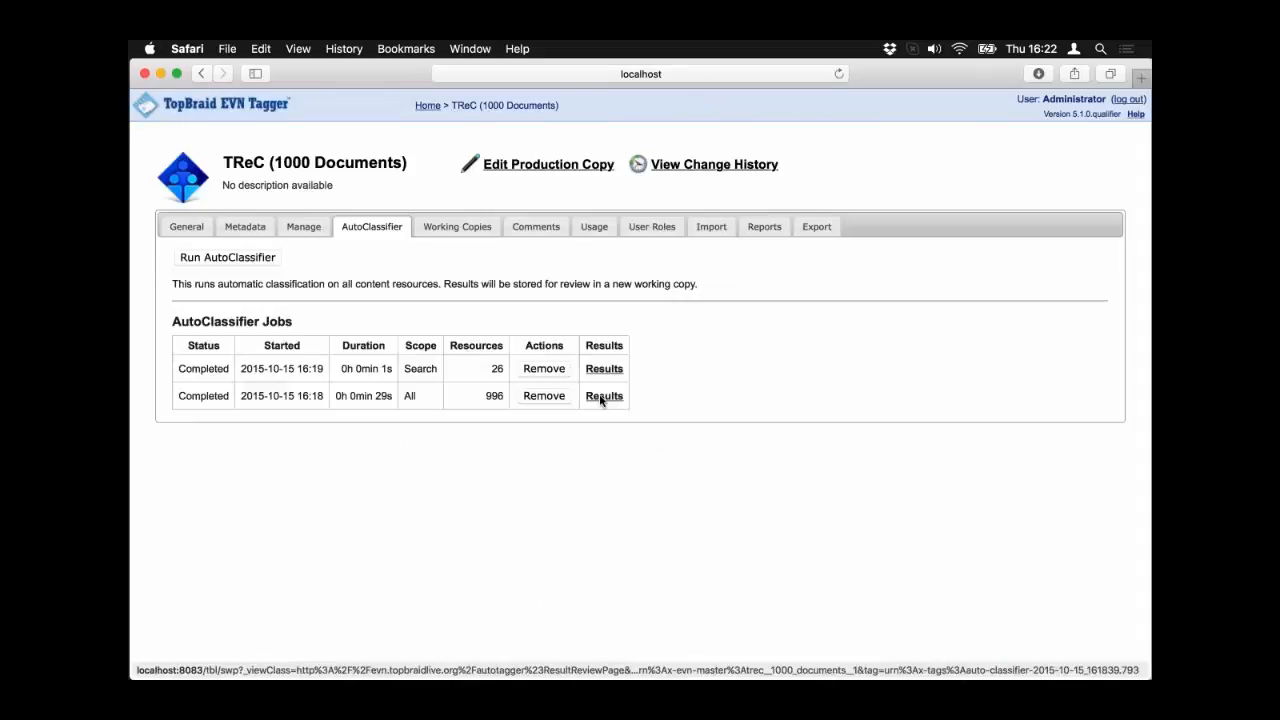
left_click(602, 397)
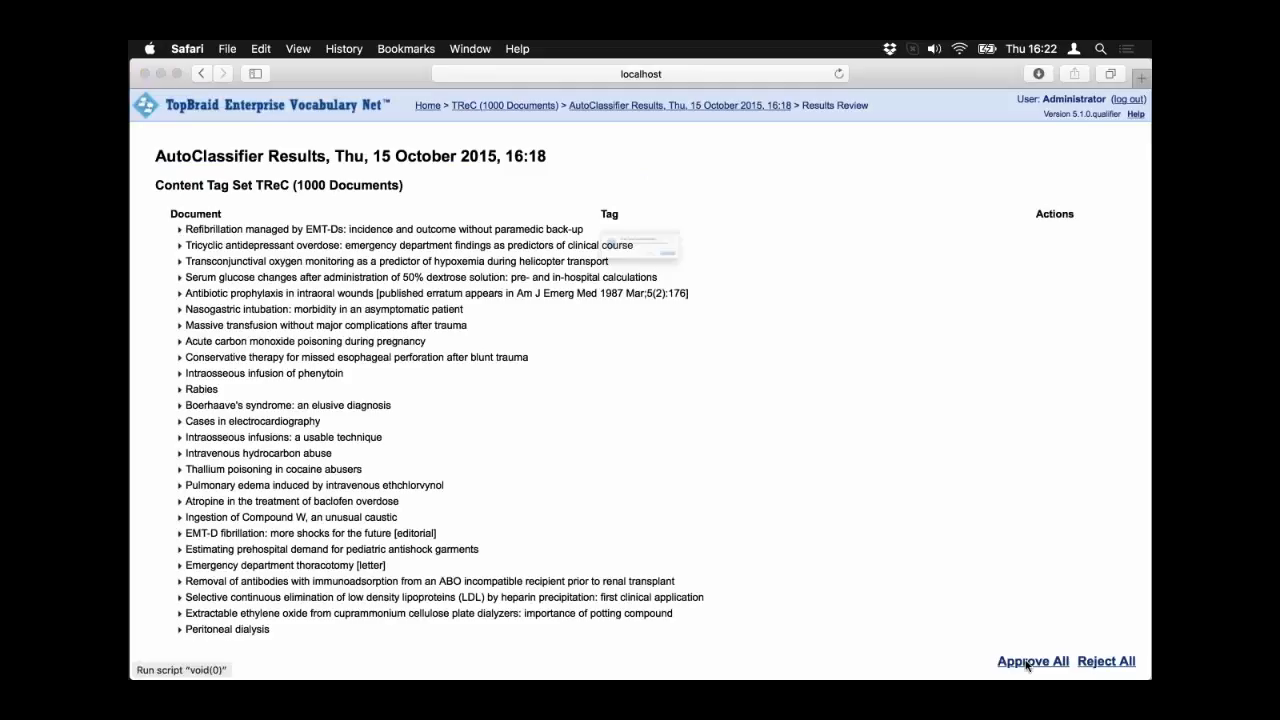
left_click(1027, 661)
left_click(759, 284)
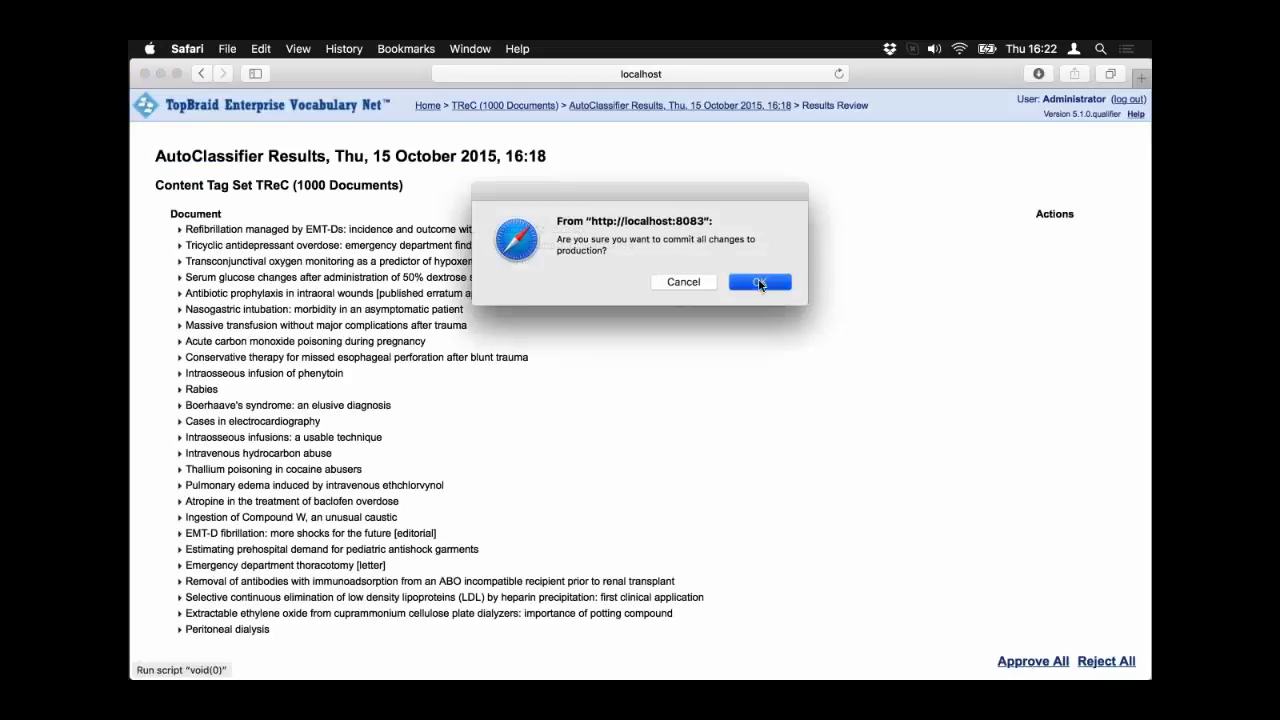